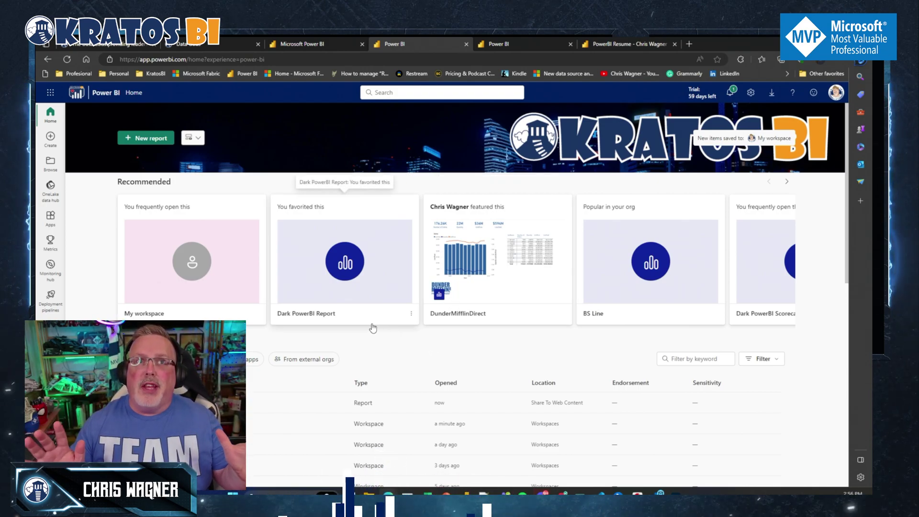
Switch to the KratosBI website and open its Power BI Portfolio page from the site navigation.
{"action": "left_click", "coordinate": [118, 44]}
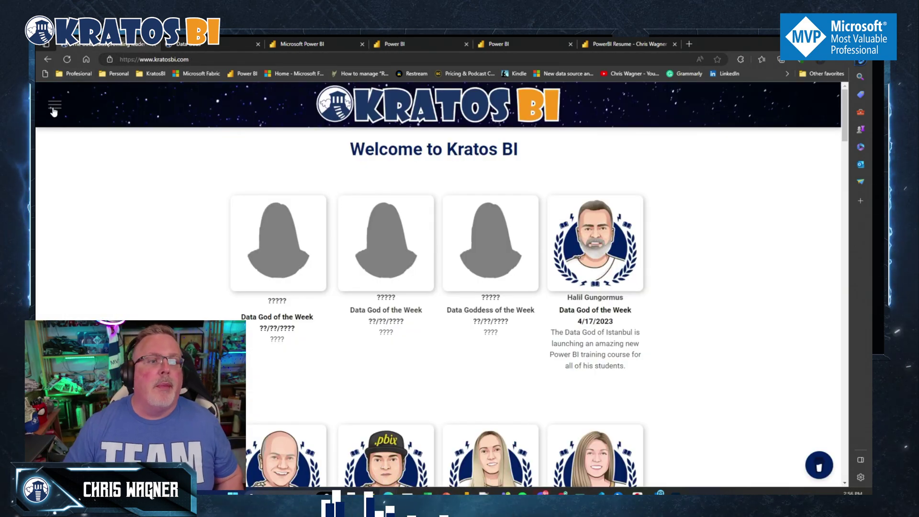
{"action": "left_click", "coordinate": [54, 112]}
{"action": "scroll", "coordinate": [93, 181], "scroll_direction": "down", "scroll_amount": 3}
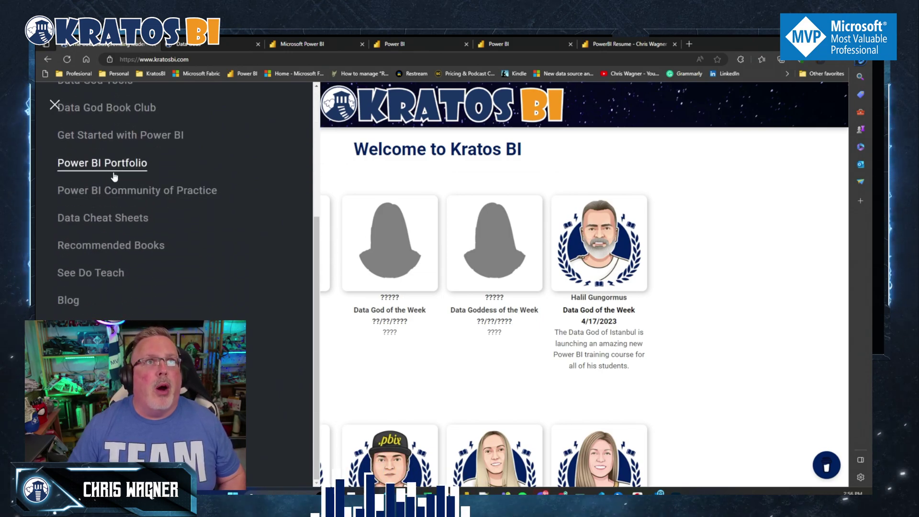
{"action": "left_click", "coordinate": [102, 162]}
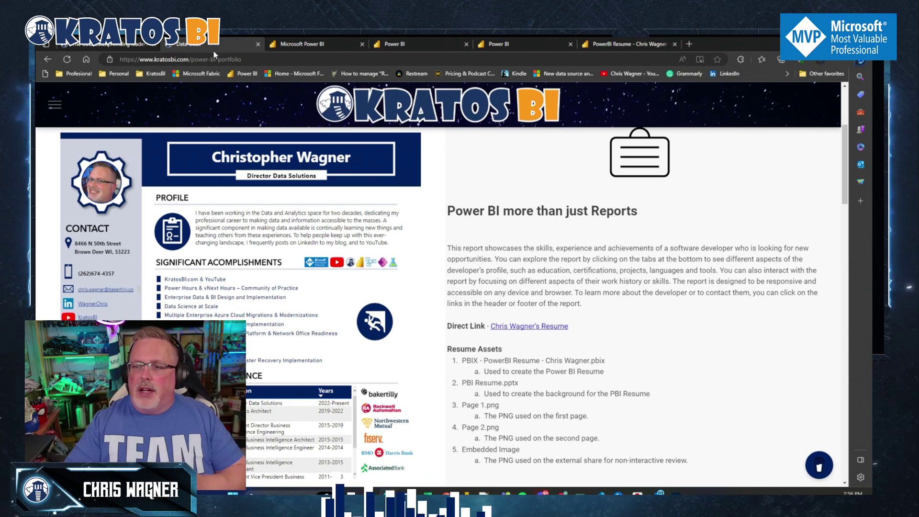
Look through the embedded portfolio page's reports and videos, returning to the Power BI resume section.
{"action": "scroll", "coordinate": [516, 259], "scroll_direction": "down", "scroll_amount": 15}
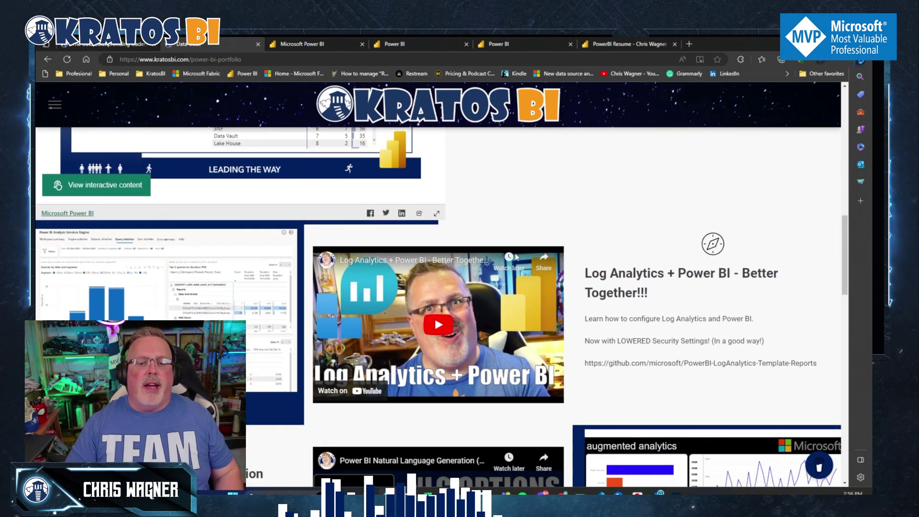
{"action": "scroll", "coordinate": [516, 259], "scroll_direction": "down", "scroll_amount": 9}
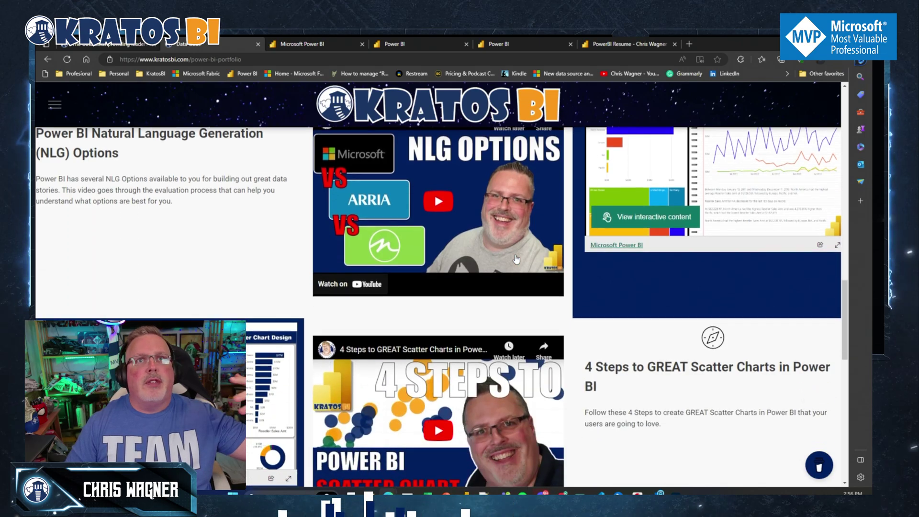
{"action": "scroll", "coordinate": [510, 276], "scroll_direction": "down", "scroll_amount": 4}
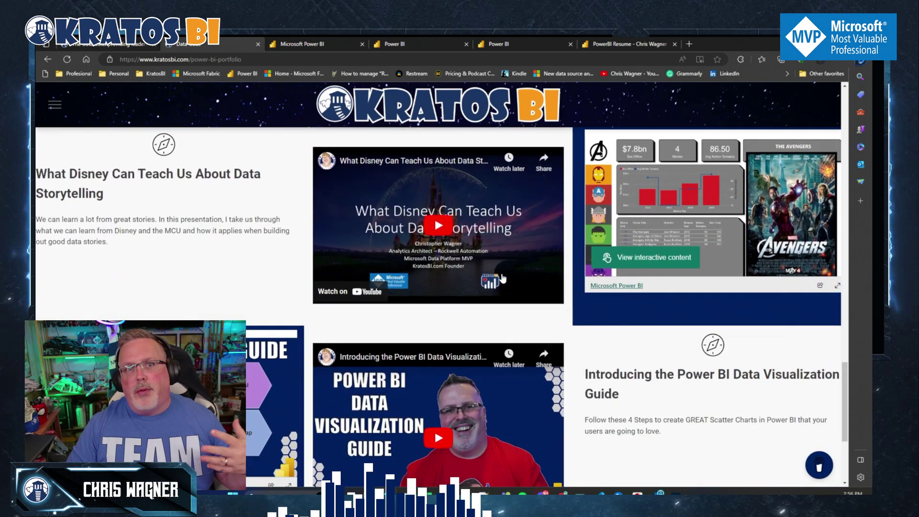
{"action": "scroll", "coordinate": [503, 277], "scroll_direction": "up", "scroll_amount": 8}
{"action": "scroll", "coordinate": [503, 277], "scroll_direction": "up", "scroll_amount": 15}
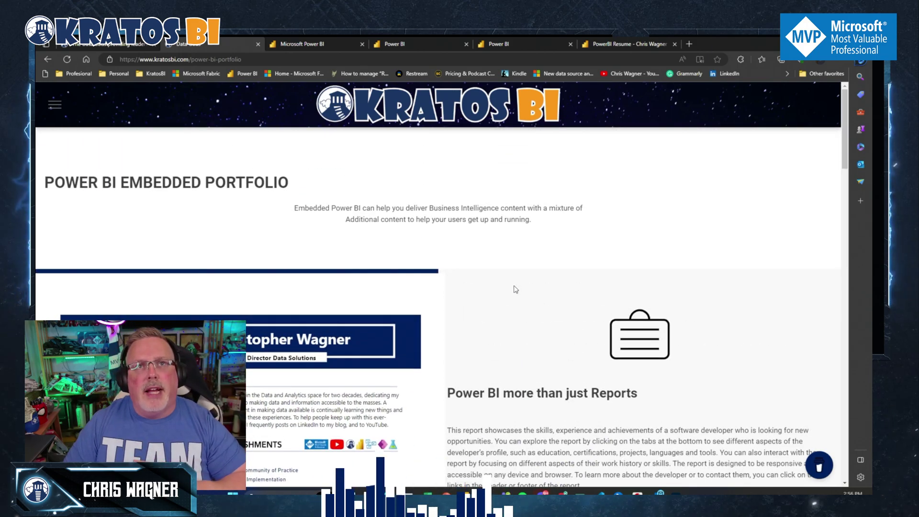
{"action": "scroll", "coordinate": [516, 289], "scroll_direction": "down", "scroll_amount": 1}
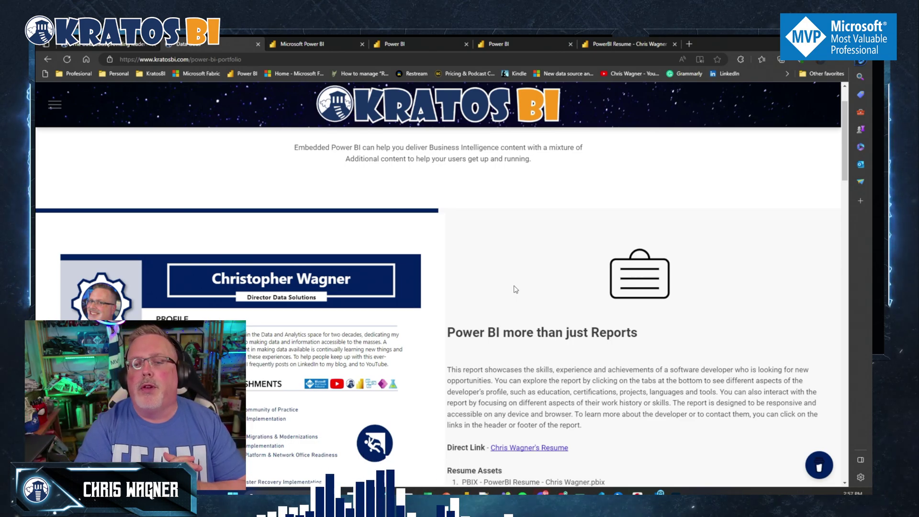
{"action": "scroll", "coordinate": [513, 270], "scroll_direction": "down", "scroll_amount": 3}
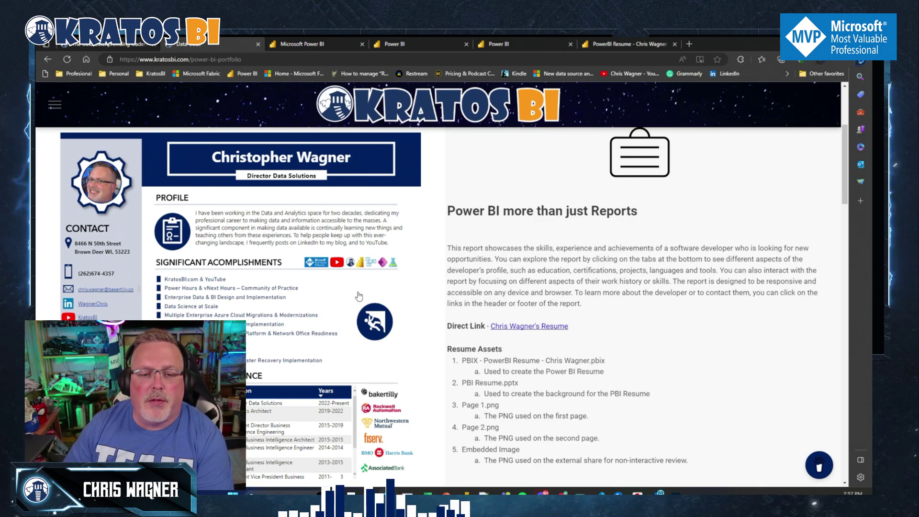
Activate the embedded interactive resume report and review its first page, technical capabilities table and second page.
{"action": "left_click", "coordinate": [348, 302]}
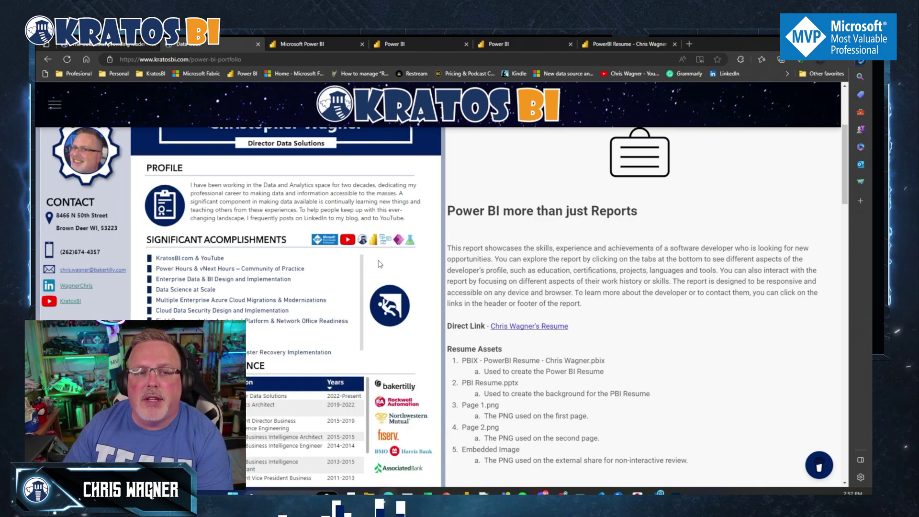
{"action": "scroll", "coordinate": [462, 306], "scroll_direction": "down", "scroll_amount": 4}
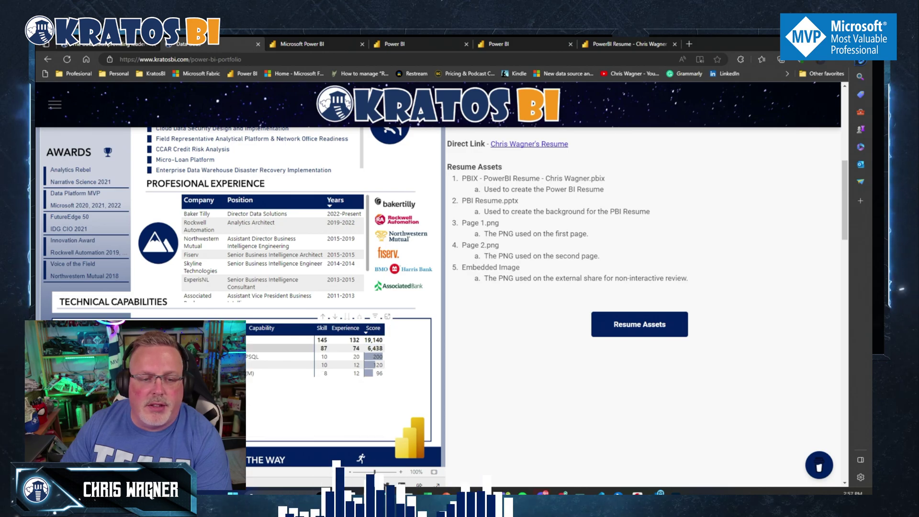
{"action": "scroll", "coordinate": [349, 285], "scroll_direction": "down", "scroll_amount": 4}
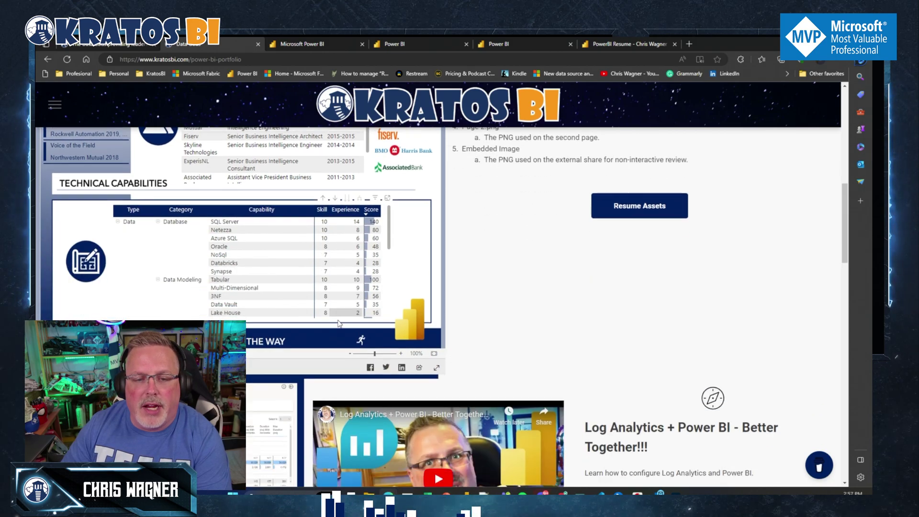
{"action": "scroll", "coordinate": [349, 286], "scroll_direction": "up", "scroll_amount": 5}
{"action": "scroll", "coordinate": [349, 286], "scroll_direction": "down", "scroll_amount": 4}
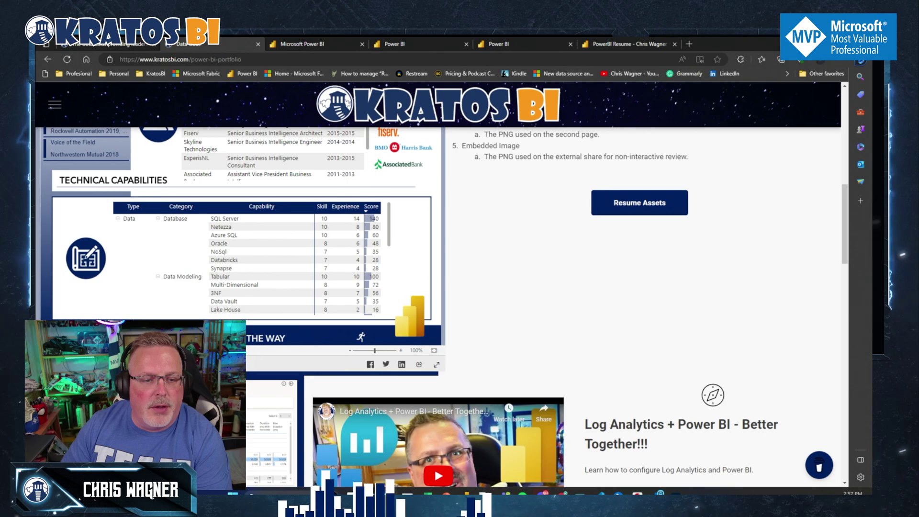
{"action": "scroll", "coordinate": [313, 306], "scroll_direction": "up", "scroll_amount": 7}
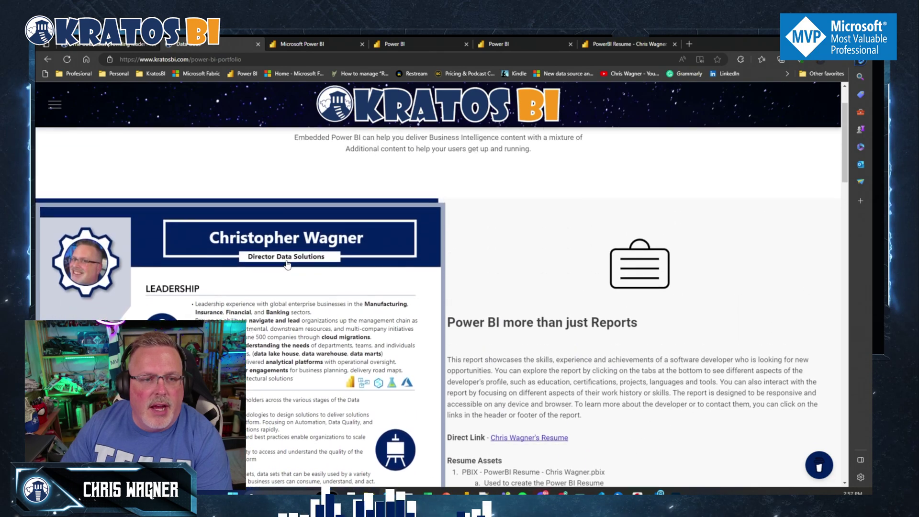
{"action": "scroll", "coordinate": [313, 306], "scroll_direction": "down", "scroll_amount": 3}
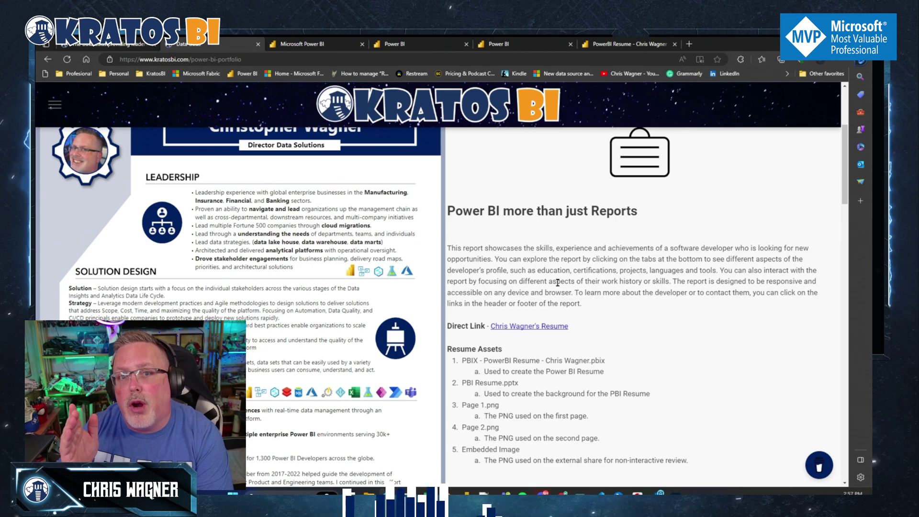
Get the Resume Assets package from the portfolio page and bring up its PBI Resume folder.
{"action": "scroll", "coordinate": [678, 338], "scroll_direction": "down", "scroll_amount": 3}
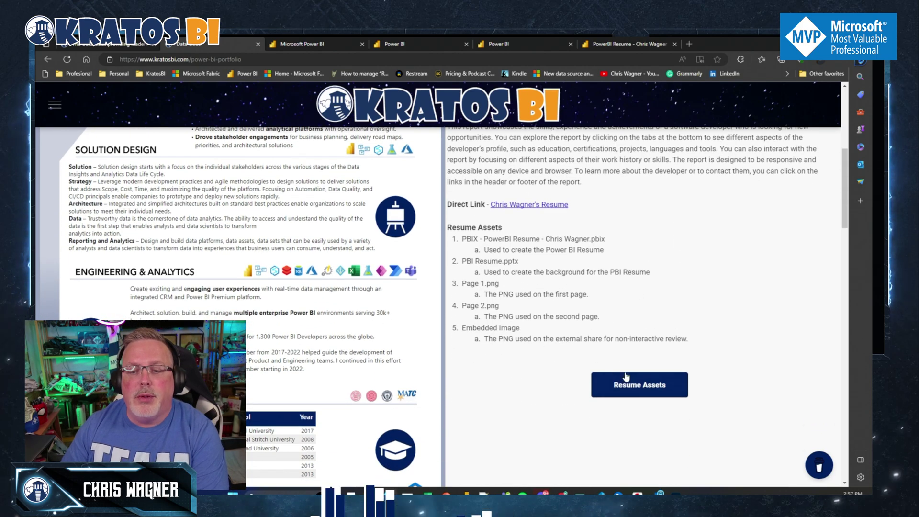
{"action": "left_click", "coordinate": [649, 392]}
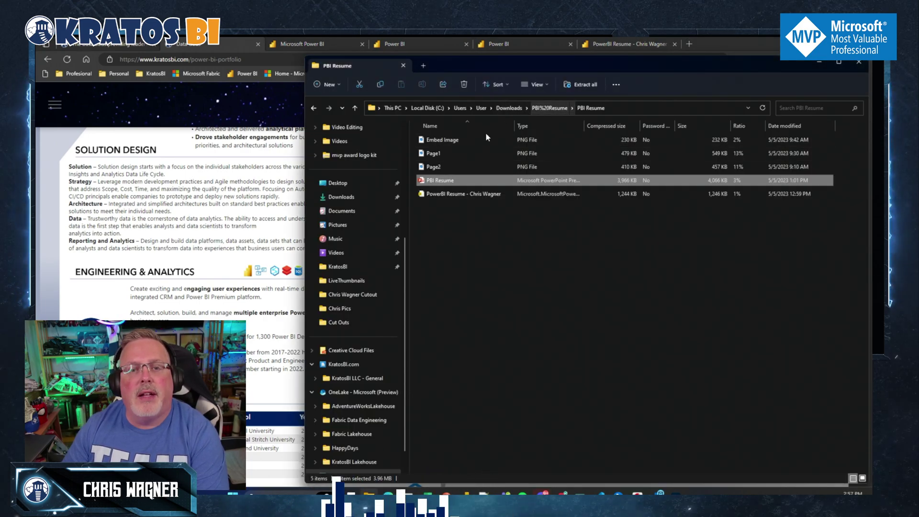
{"action": "left_click", "coordinate": [533, 129]}
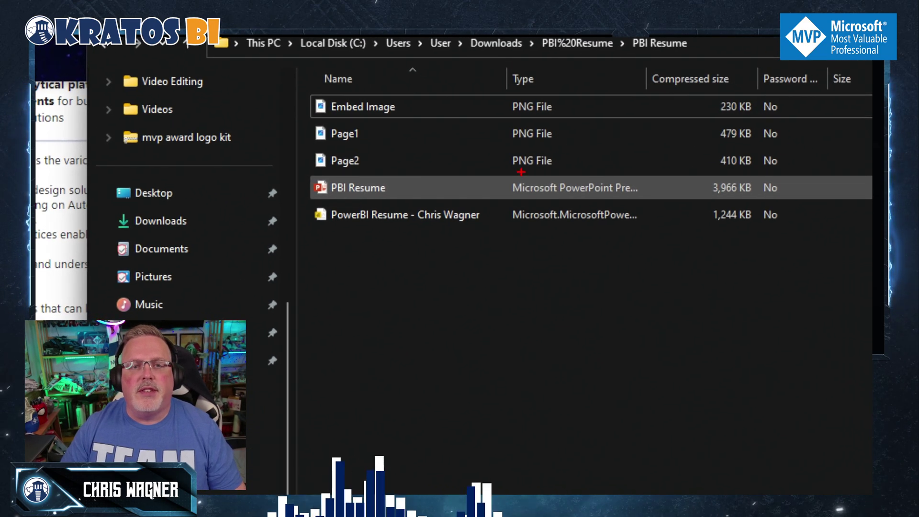
Point out the Embed Image, Page1, Page2 and PBI Resume files with red arrows, clear the marks and put the folder window away.
{"action": "mouse_move", "coordinate": [445, 106]}
{"action": "left_mouse_down"}
{"action": "mouse_move", "coordinate": [505, 104]}
{"action": "mouse_move", "coordinate": [461, 112]}
{"action": "left_mouse_up"}
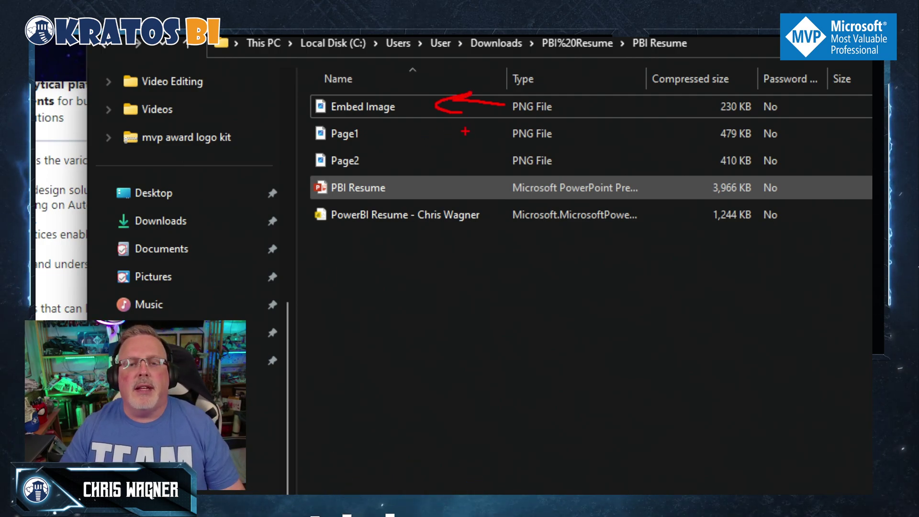
{"action": "left_click_drag", "start_coordinate": [448, 128], "coordinate": [441, 134]}
{"action": "left_click_drag", "start_coordinate": [471, 162], "coordinate": [443, 162]}
{"action": "left_click_drag", "start_coordinate": [462, 154], "coordinate": [443, 160]}
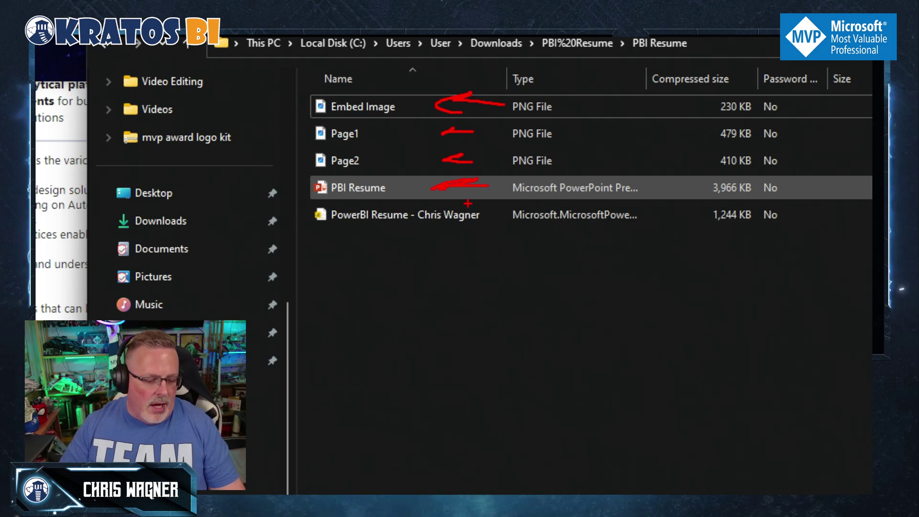
{"action": "key", "text": "Escape"}
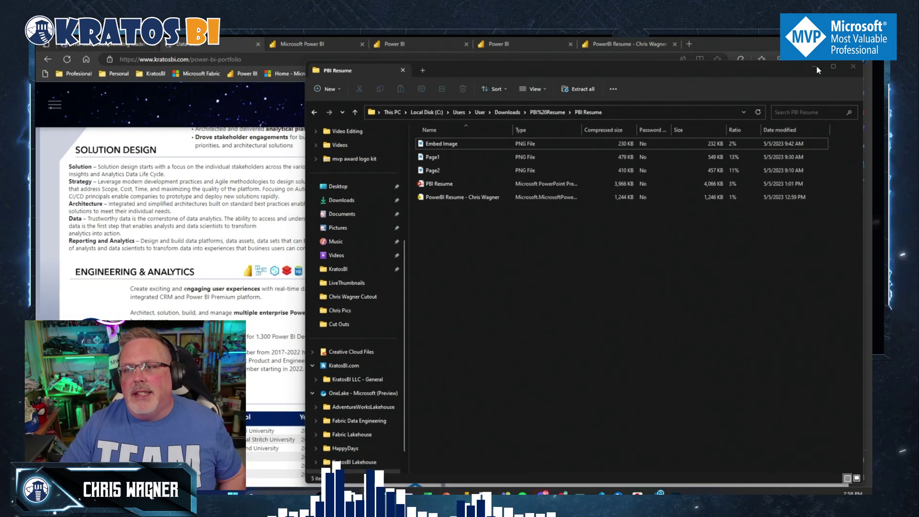
{"action": "left_click", "coordinate": [818, 64]}
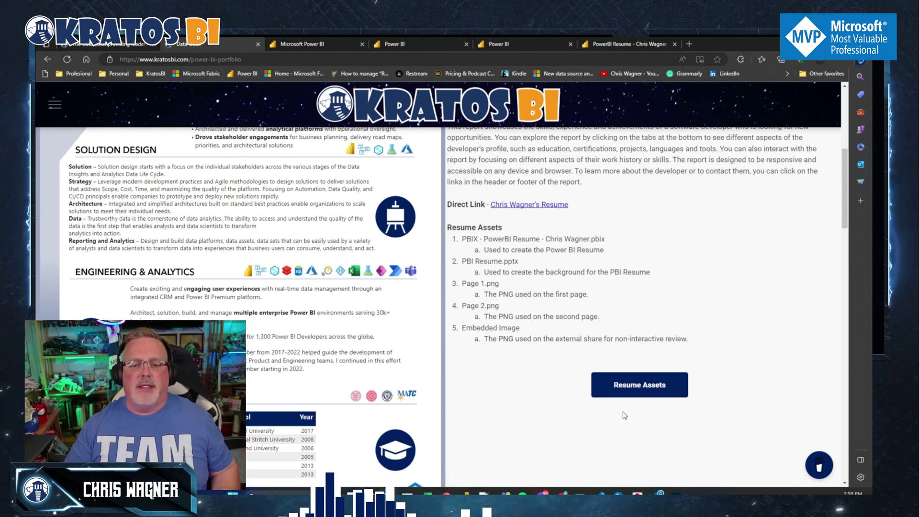
Switch to the PBI Resume presentation in PowerPoint and display its second slide.
{"action": "mouse_move", "coordinate": [446, 495]}
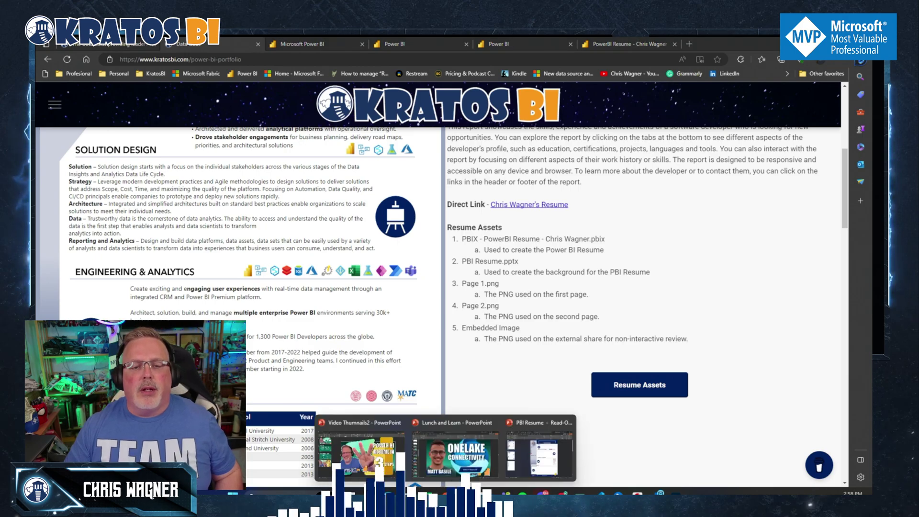
{"action": "left_click", "coordinate": [540, 452]}
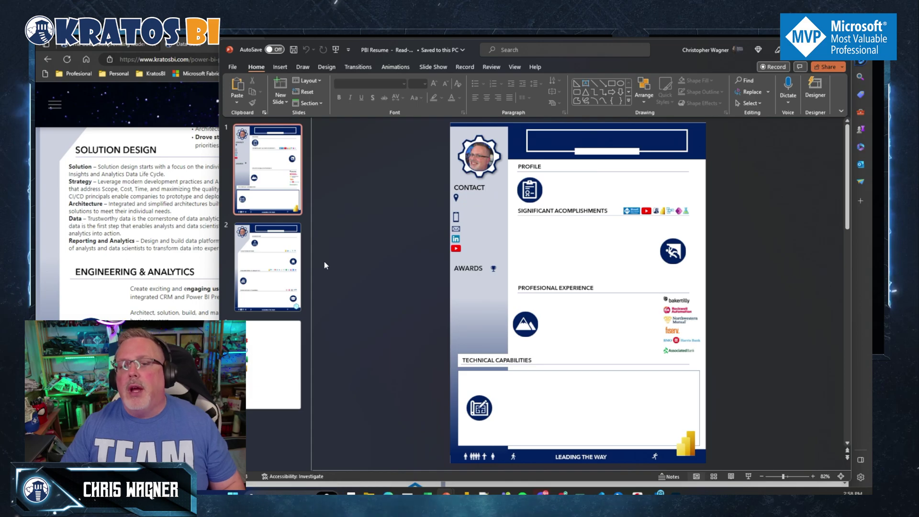
{"action": "left_click", "coordinate": [282, 259]}
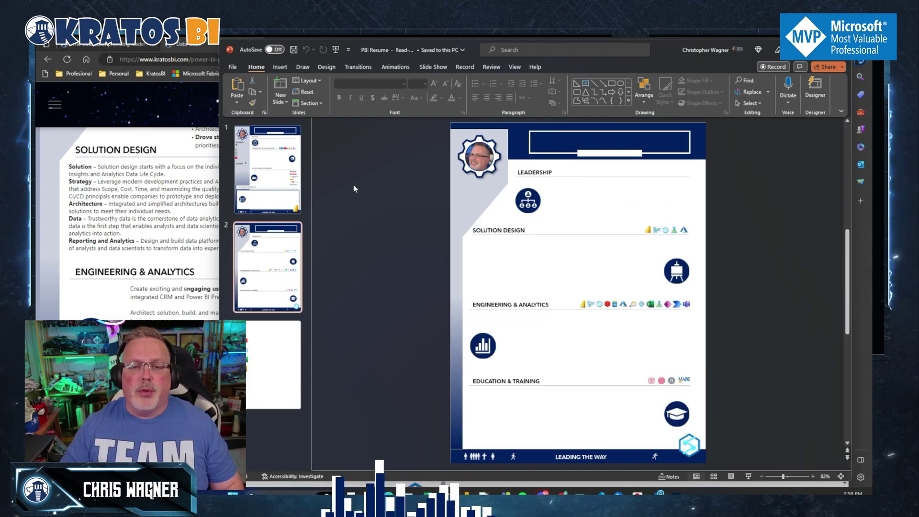
Select all objects on the second resume background slide and choose to save them as a picture.
{"action": "left_click", "coordinate": [525, 218]}
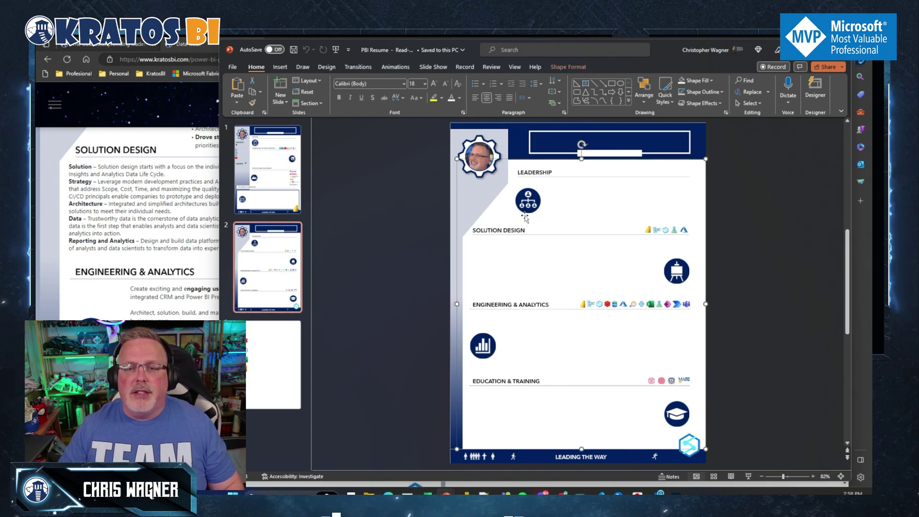
{"action": "left_click", "coordinate": [528, 210]}
{"action": "key", "text": "ctrl+a"}
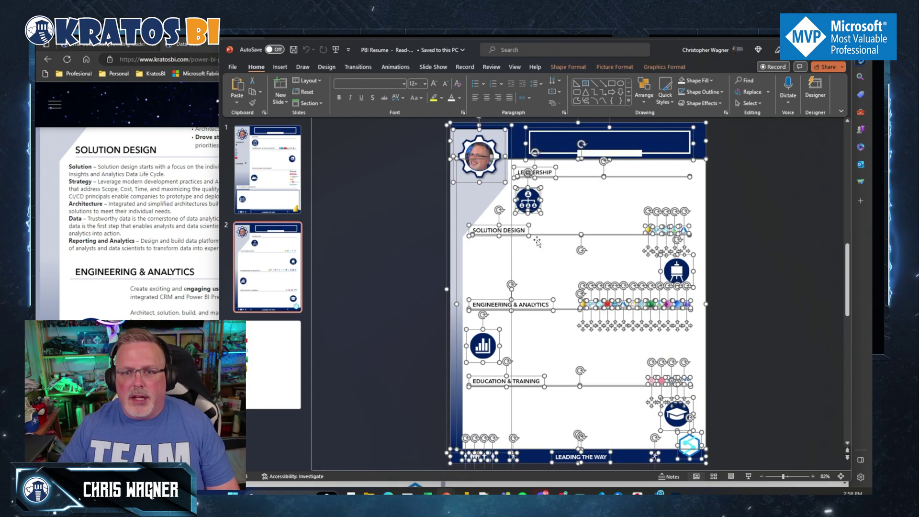
{"action": "right_click", "coordinate": [533, 206]}
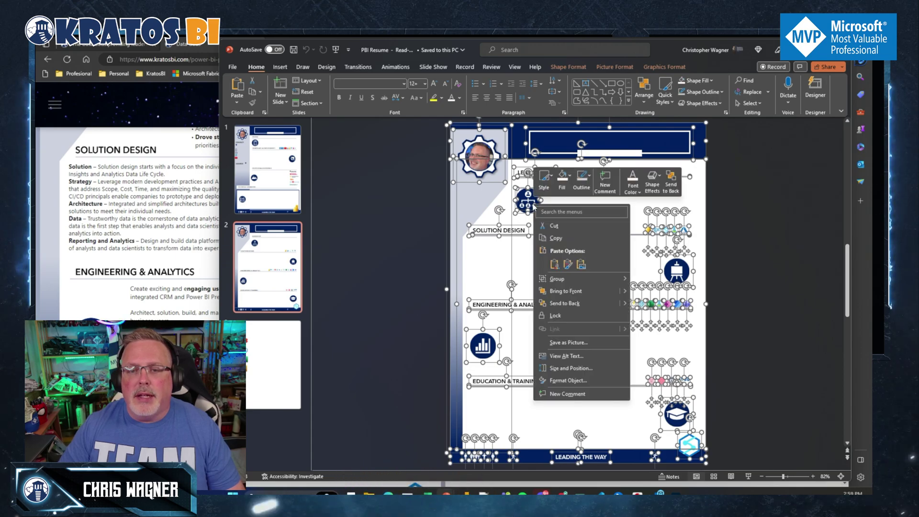
{"action": "left_click", "coordinate": [567, 342]}
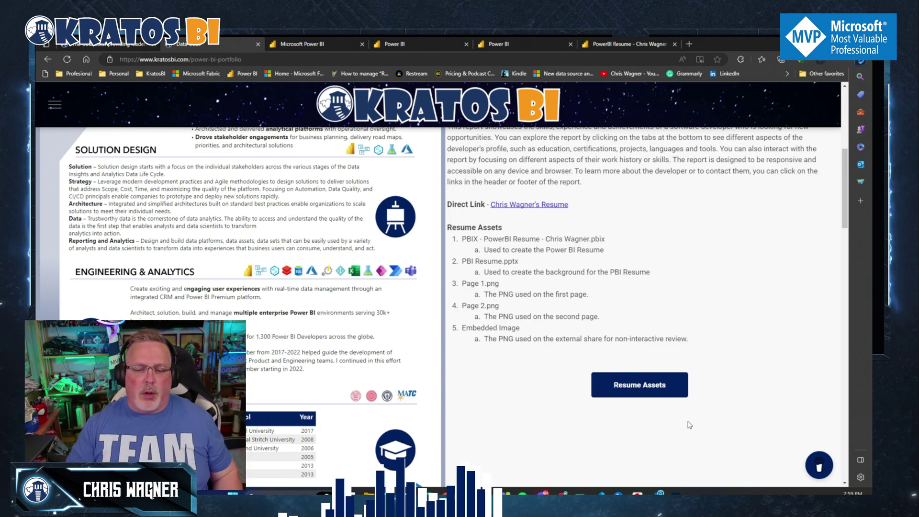
Switch to the resume report in Power BI Desktop, select the Significant Accomplishments visual and display the Awards table's data.
{"action": "mouse_move", "coordinate": [465, 494]}
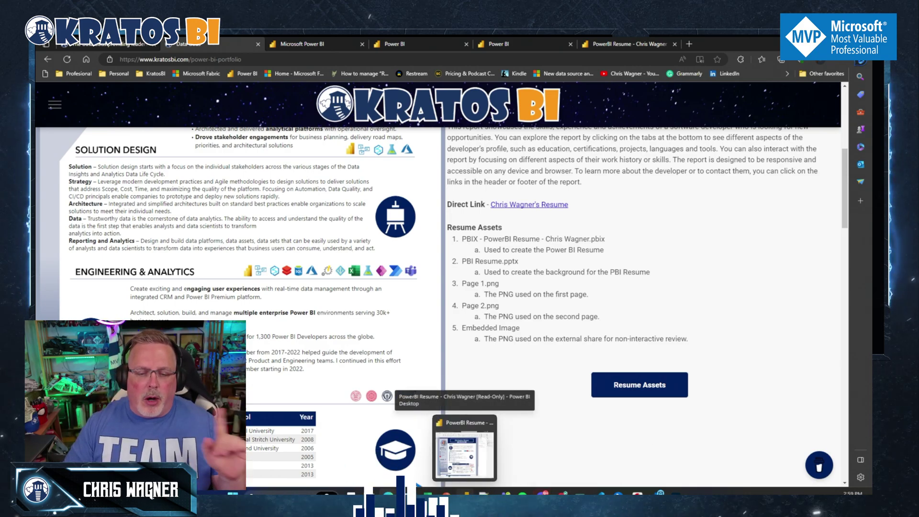
{"action": "left_click", "coordinate": [464, 452]}
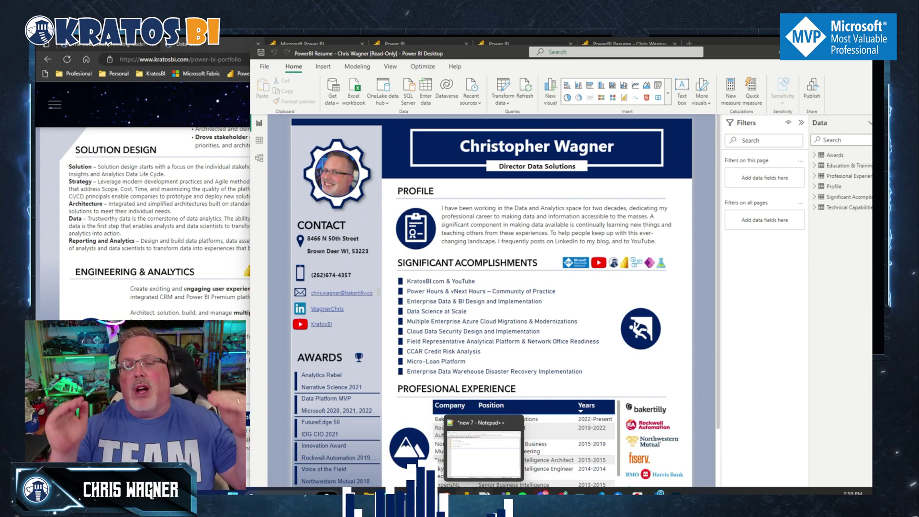
{"action": "left_click", "coordinate": [483, 312]}
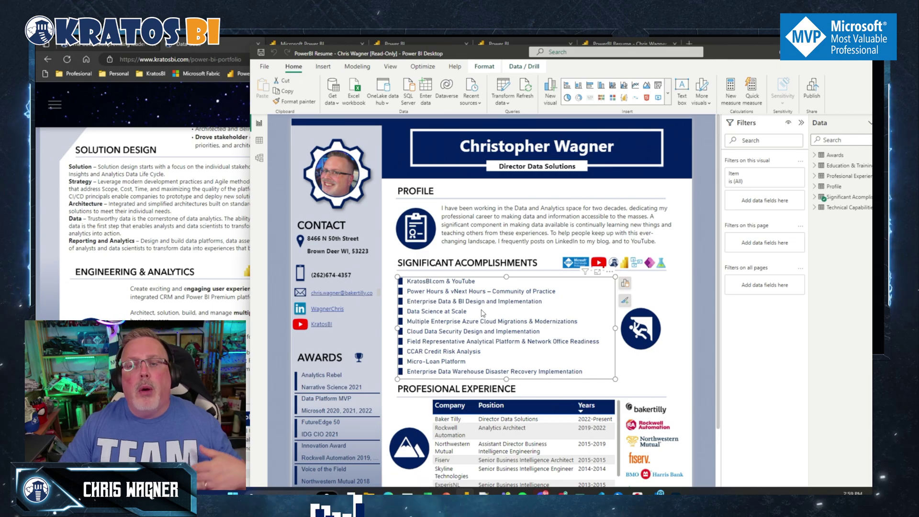
{"action": "left_click", "coordinate": [259, 140]}
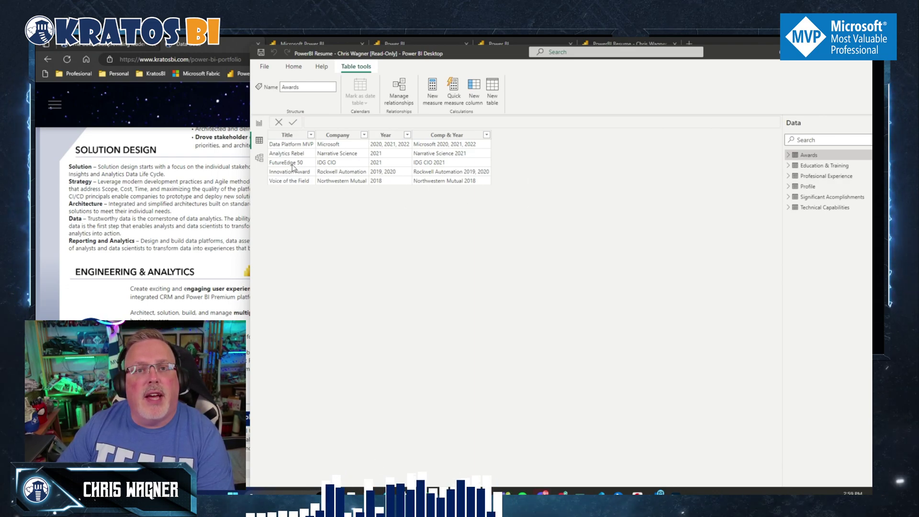
{"action": "left_click", "coordinate": [287, 71]}
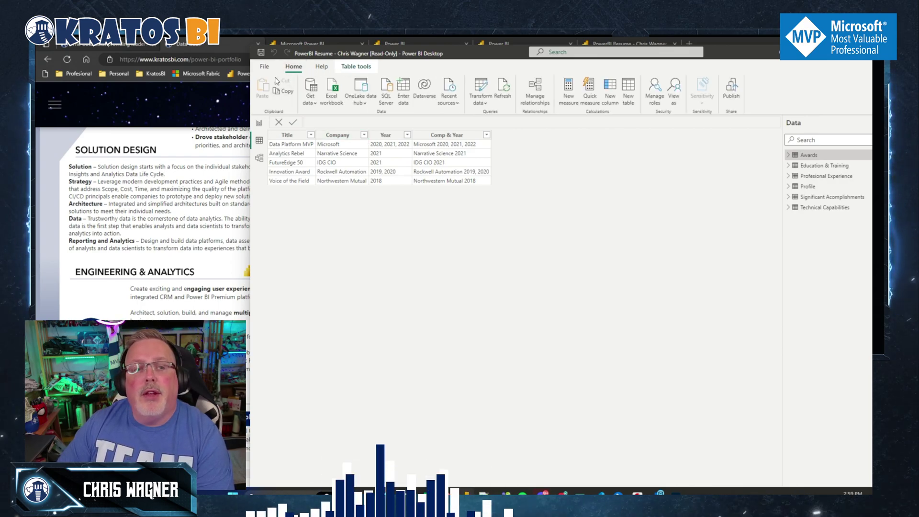
{"action": "left_click", "coordinate": [265, 67]}
{"action": "key", "text": "Escape"}
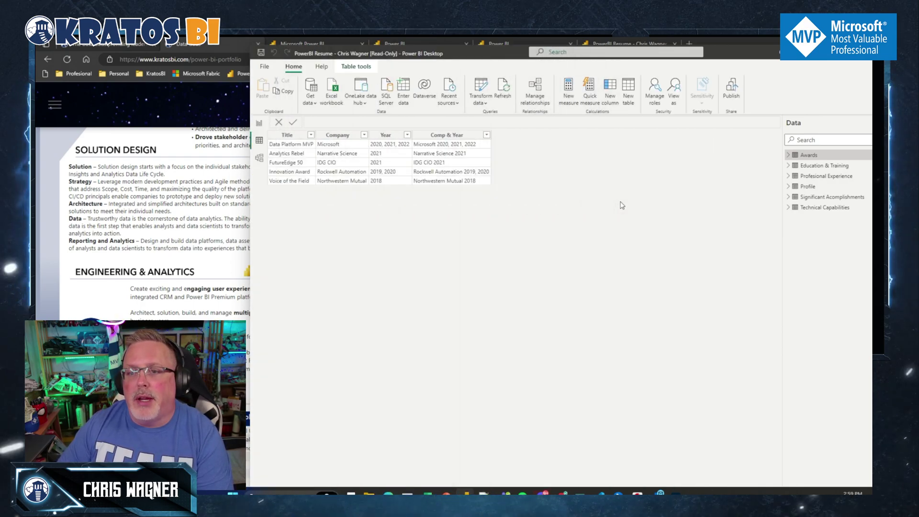
Return to the report view, open the Power Query Editor and review the Profile, Significant Acomplishments, Profesional Experience, Technical Capabilities and Awards queries.
{"action": "left_click", "coordinate": [259, 123]}
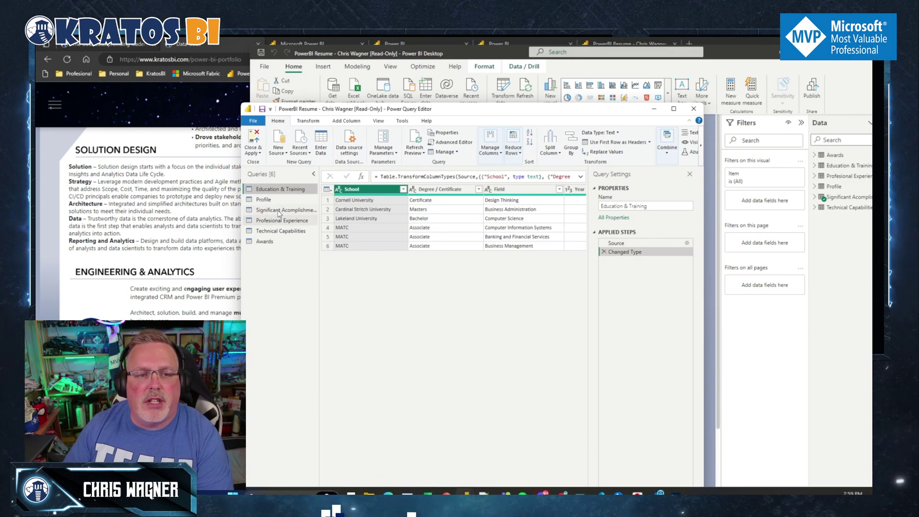
{"action": "left_click", "coordinate": [264, 199]}
{"action": "left_click", "coordinate": [271, 211]}
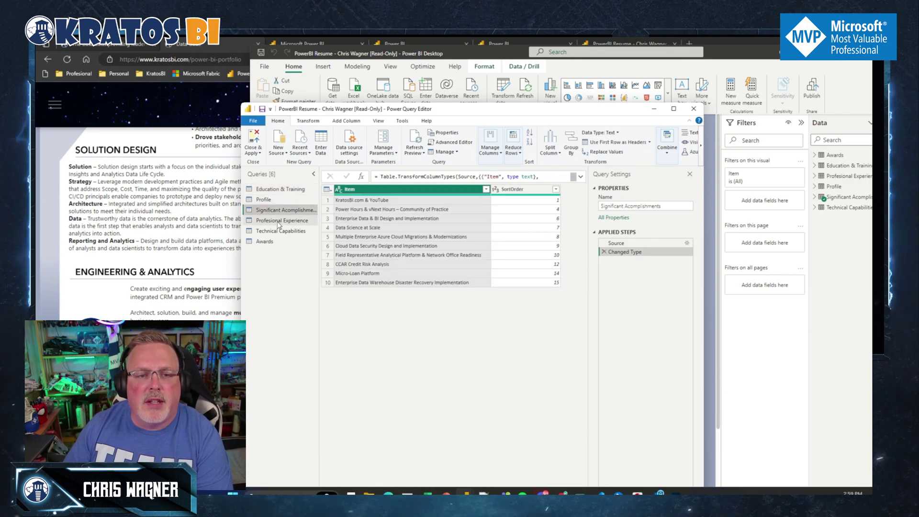
{"action": "left_click", "coordinate": [271, 199]}
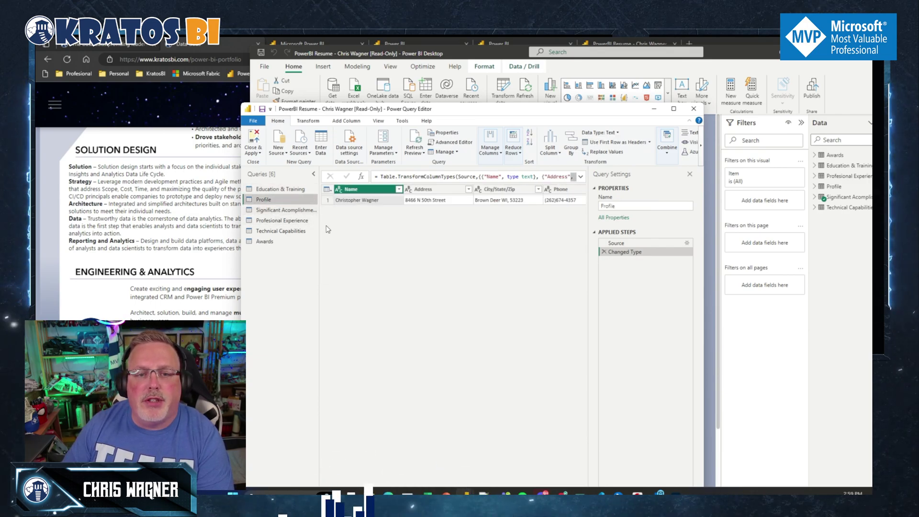
{"action": "left_click", "coordinate": [272, 210]}
{"action": "left_click", "coordinate": [282, 220]}
{"action": "left_click", "coordinate": [271, 232]}
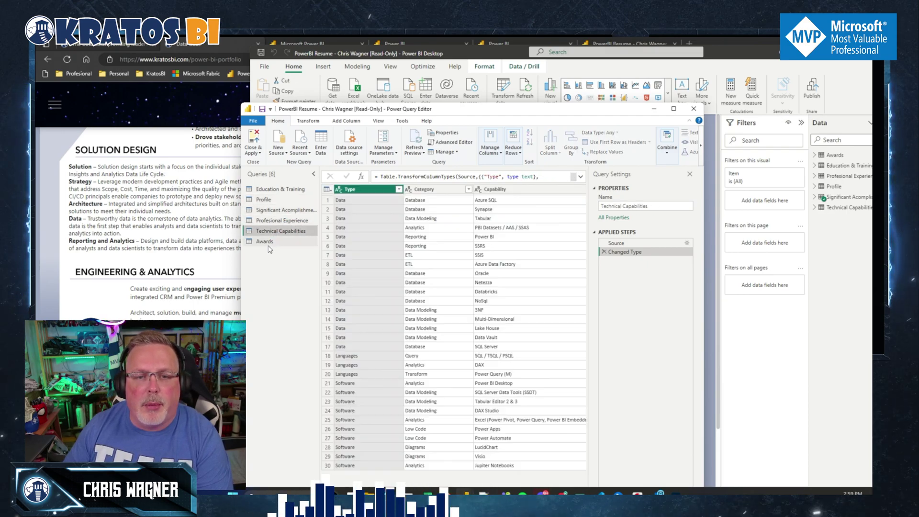
{"action": "left_click", "coordinate": [284, 241]}
{"action": "left_click", "coordinate": [304, 231]}
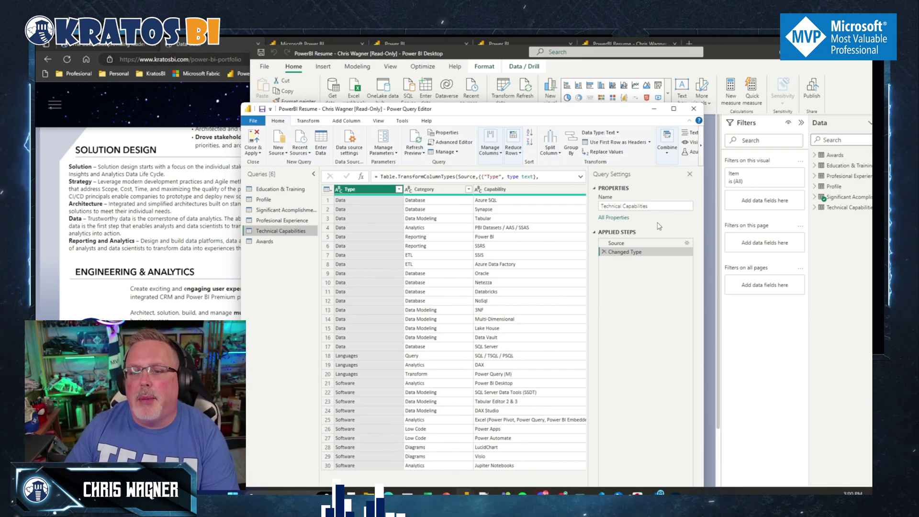
Widen the Power Query Editor to fit the Technical Capabilities query's Years Experience and Rating columns, and close the editor.
{"action": "left_click_drag", "start_coordinate": [705, 226], "coordinate": [795, 227]}
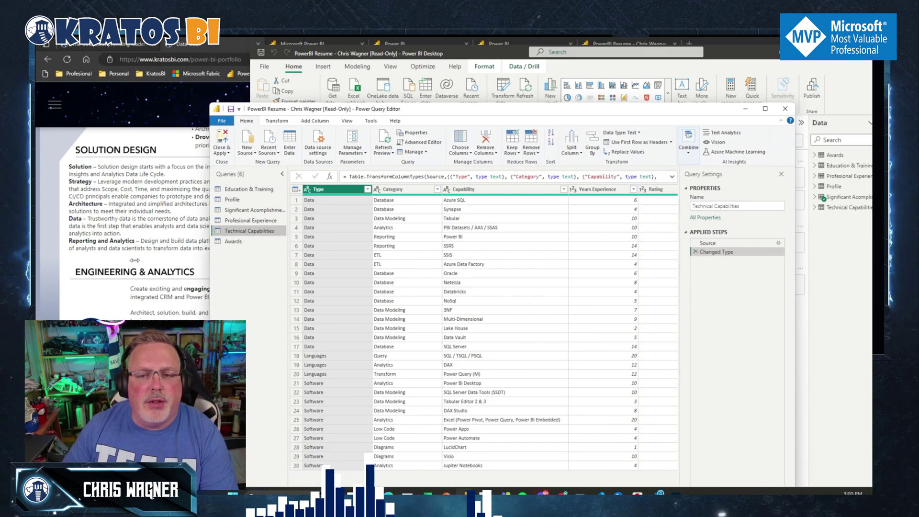
{"action": "left_click_drag", "start_coordinate": [242, 254], "coordinate": [136, 254]}
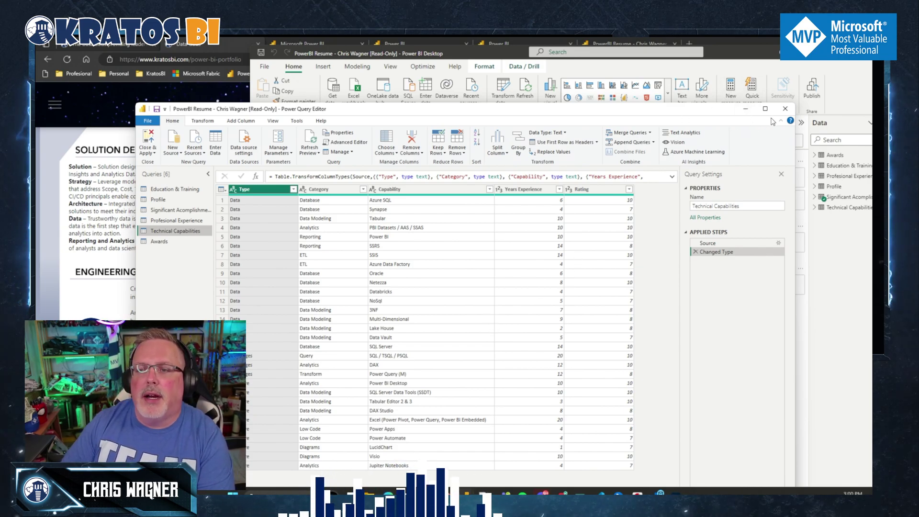
{"action": "left_click", "coordinate": [787, 110]}
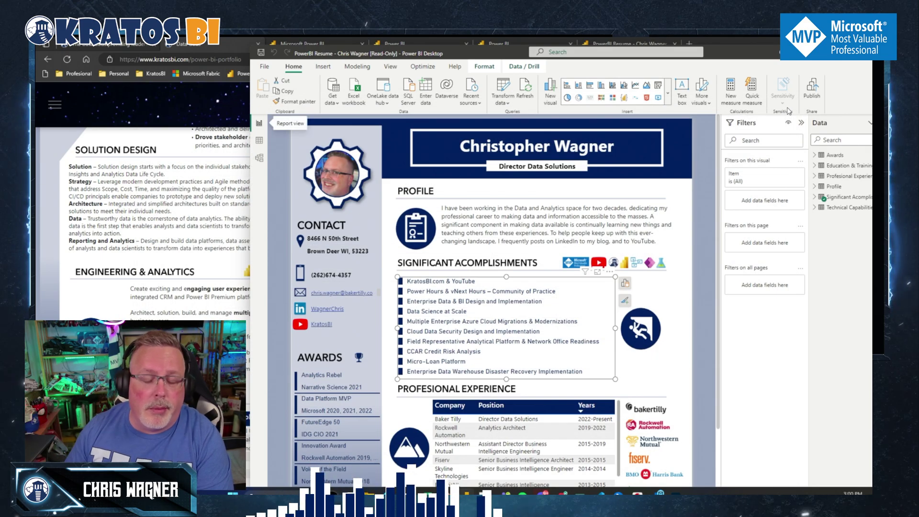
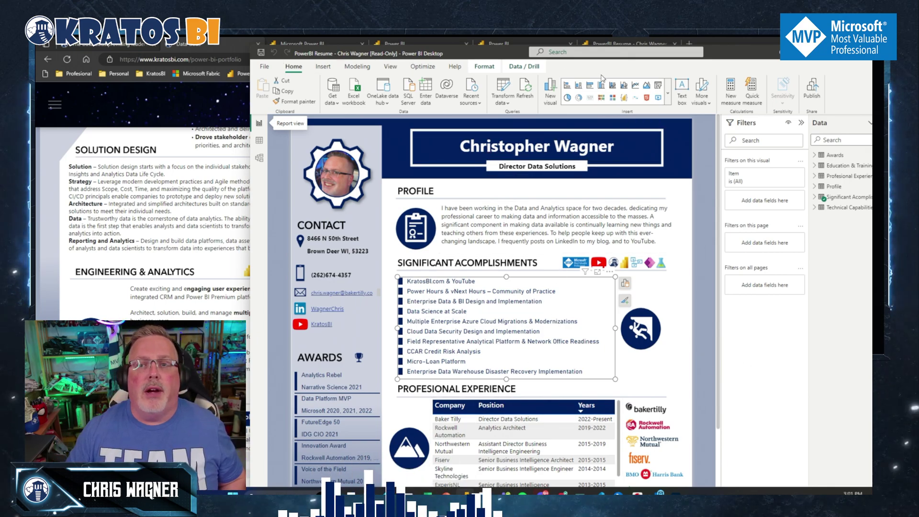
Put the desktop report away and bring up the Power BI service home page in the browser.
{"action": "left_click", "coordinate": [827, 53]}
{"action": "left_click", "coordinate": [305, 44]}
{"action": "left_click", "coordinate": [391, 45]}
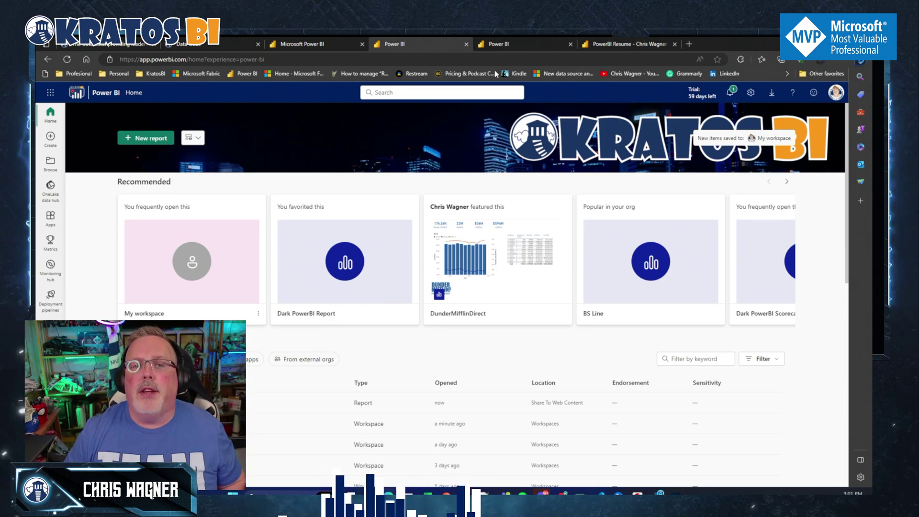
{"action": "left_click", "coordinate": [518, 47]}
{"action": "left_click", "coordinate": [434, 43]}
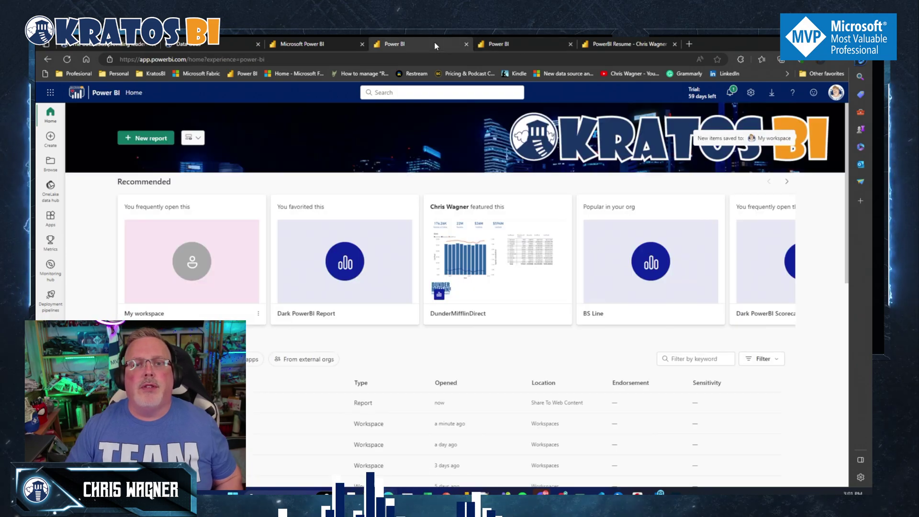
{"action": "left_click", "coordinate": [335, 43]}
{"action": "left_click", "coordinate": [406, 46]}
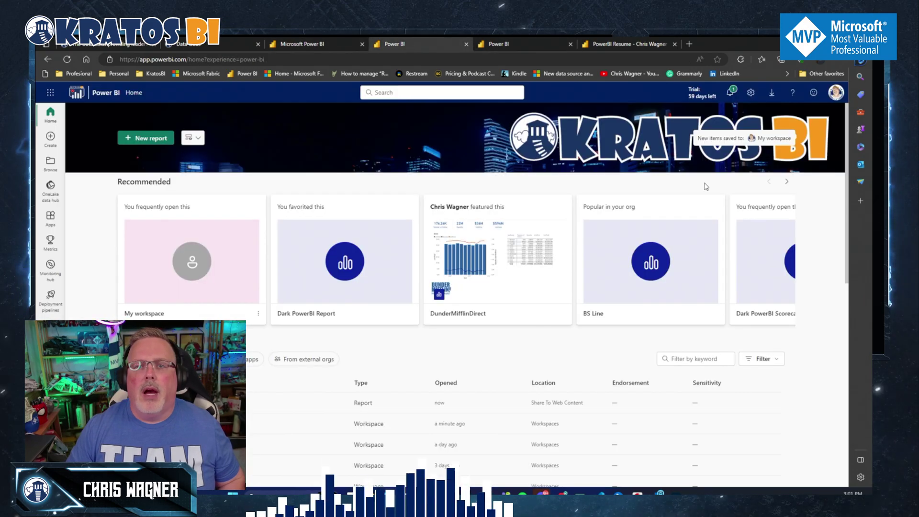
Point out the Admin portal link in the Power BI service settings with a red mark and open the portal.
{"action": "left_click", "coordinate": [751, 92]}
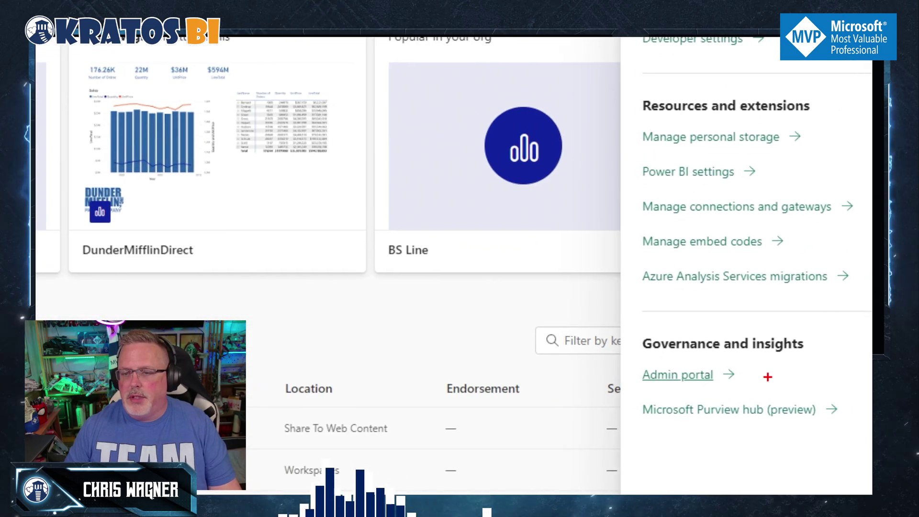
{"action": "mouse_move", "coordinate": [768, 375]}
{"action": "left_mouse_down"}
{"action": "mouse_move", "coordinate": [806, 368]}
{"action": "mouse_move", "coordinate": [785, 379]}
{"action": "left_mouse_up"}
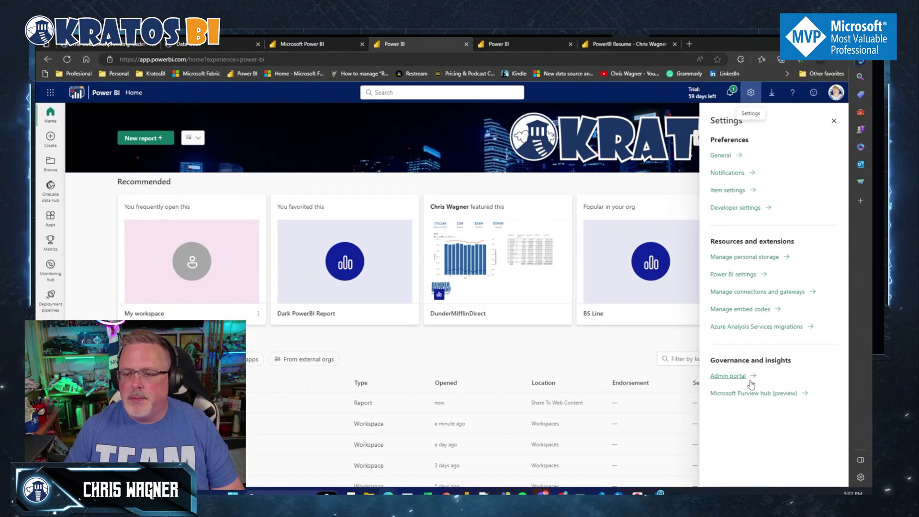
{"action": "left_click", "coordinate": [677, 374]}
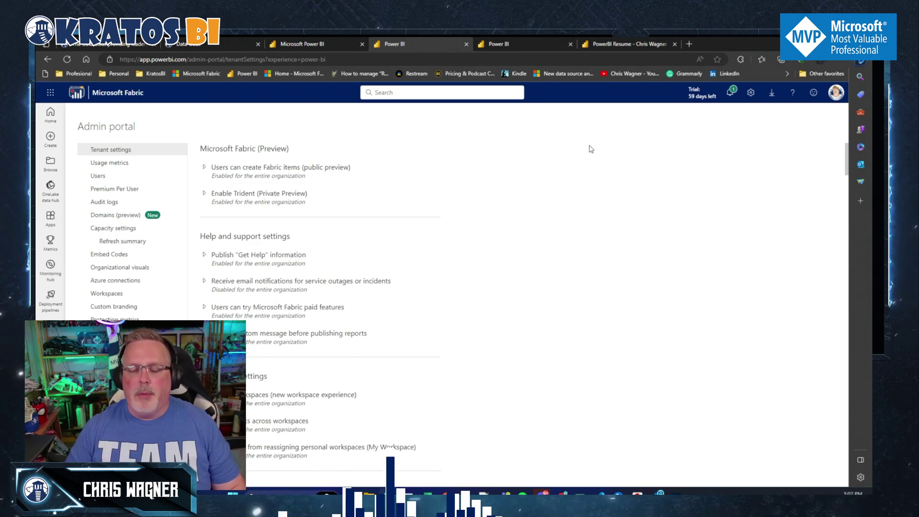
Find "publish" in the tenant settings, expand the Publish to web setting and point it out with a temporary red arrow.
{"action": "key", "text": "ctrl+f"}
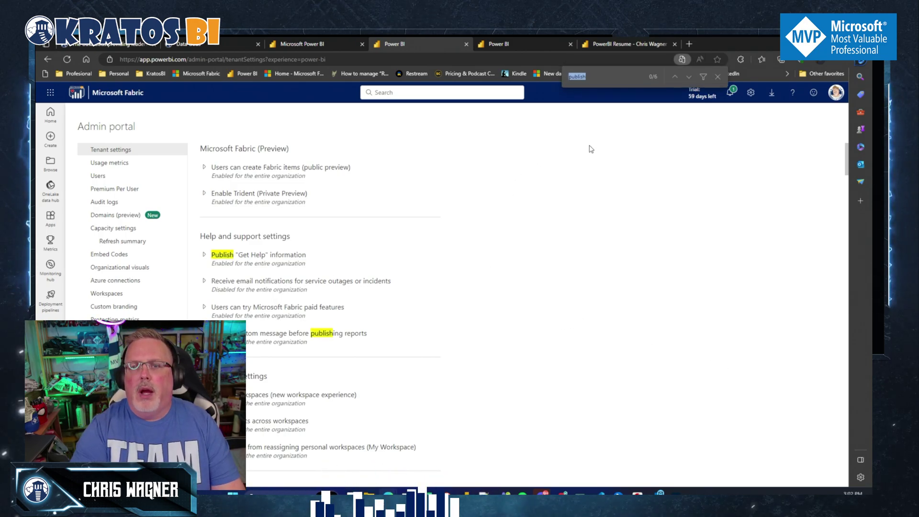
{"action": "left_click", "coordinate": [687, 76]}
{"action": "left_click", "coordinate": [687, 77]}
{"action": "left_click", "coordinate": [687, 76]}
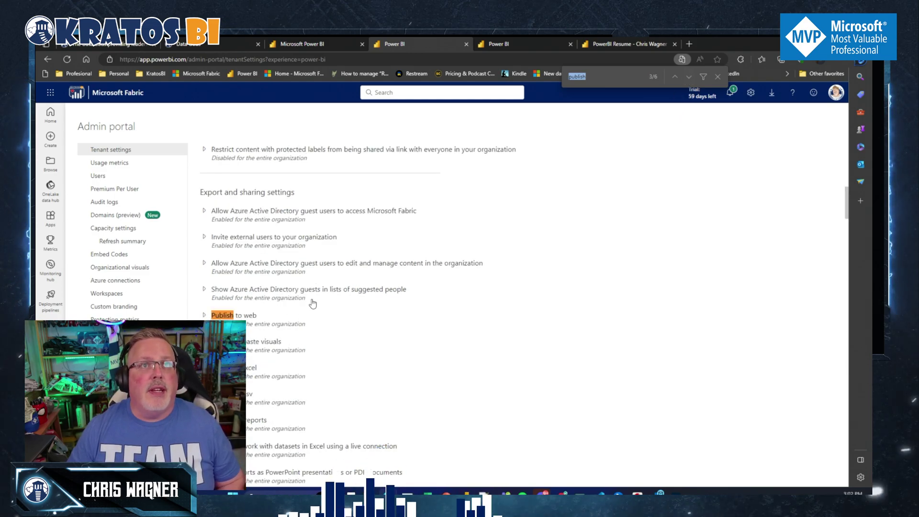
{"action": "scroll", "coordinate": [312, 296], "scroll_direction": "down", "scroll_amount": 2}
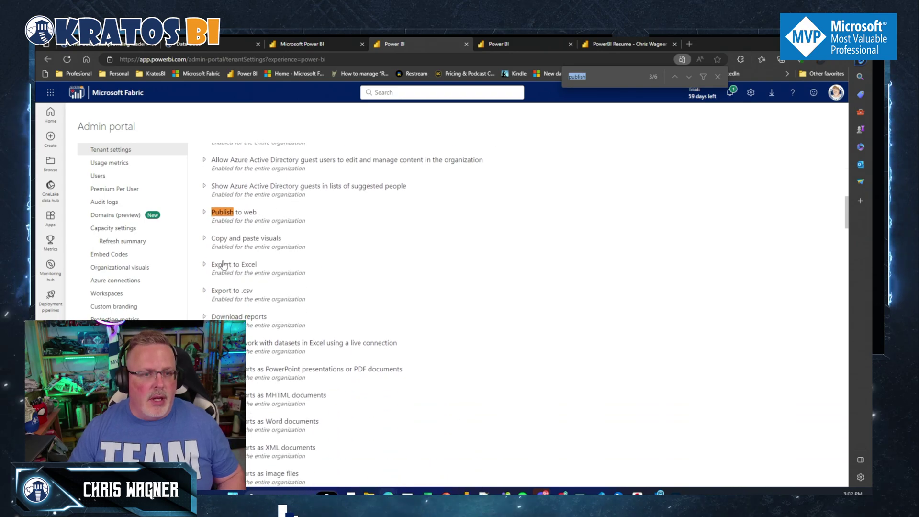
{"action": "left_click", "coordinate": [205, 216]}
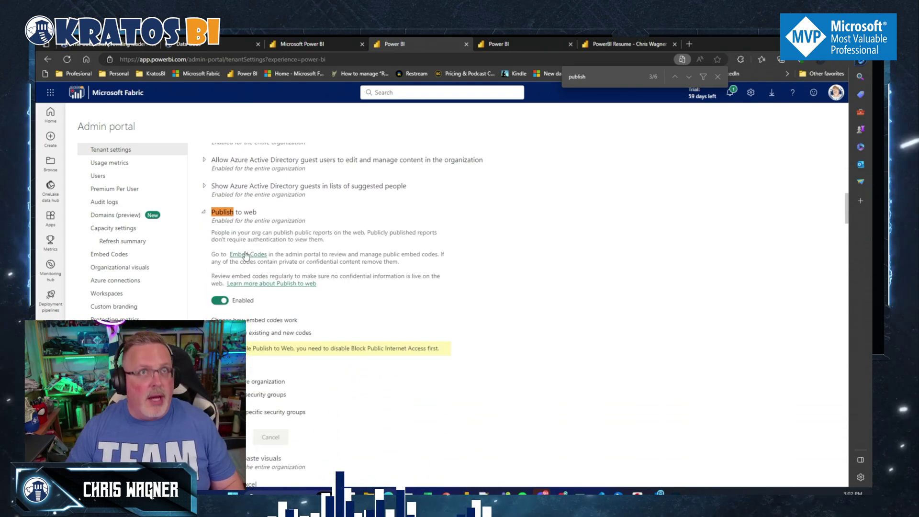
{"action": "scroll", "coordinate": [246, 255], "scroll_direction": "down", "scroll_amount": 1}
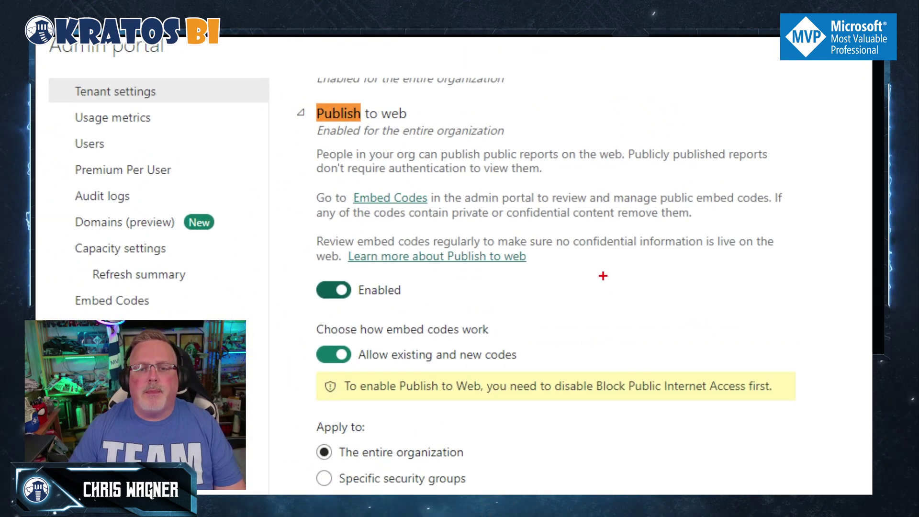
{"action": "mouse_move", "coordinate": [606, 107]}
{"action": "left_mouse_down"}
{"action": "mouse_move", "coordinate": [559, 114]}
{"action": "mouse_move", "coordinate": [571, 103]}
{"action": "mouse_move", "coordinate": [539, 120]}
{"action": "left_mouse_up"}
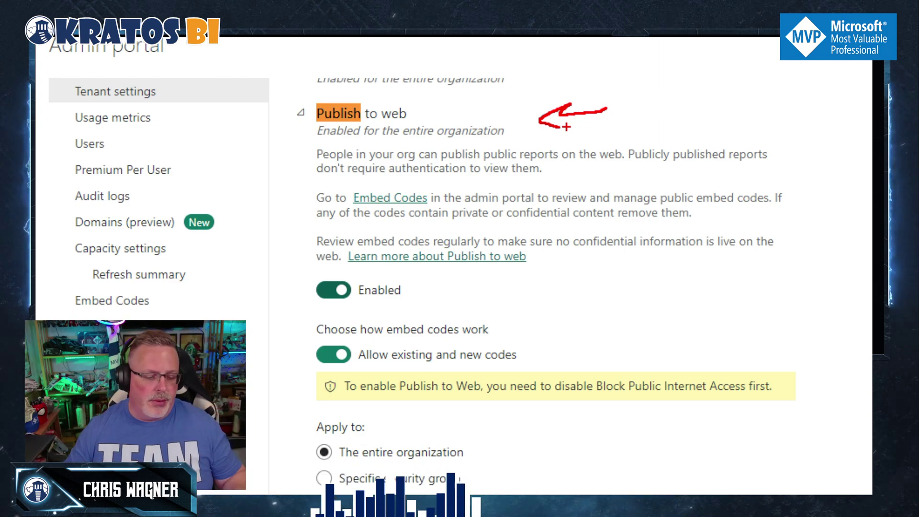
{"action": "key", "text": "Escape"}
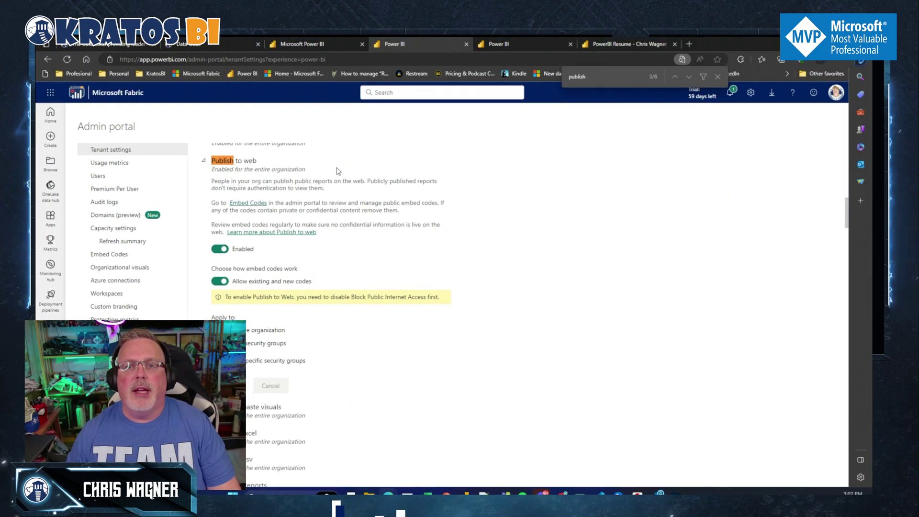
Display the Share To Web Content workspace and open its PowerBI Resume report.
{"action": "left_click", "coordinate": [483, 48]}
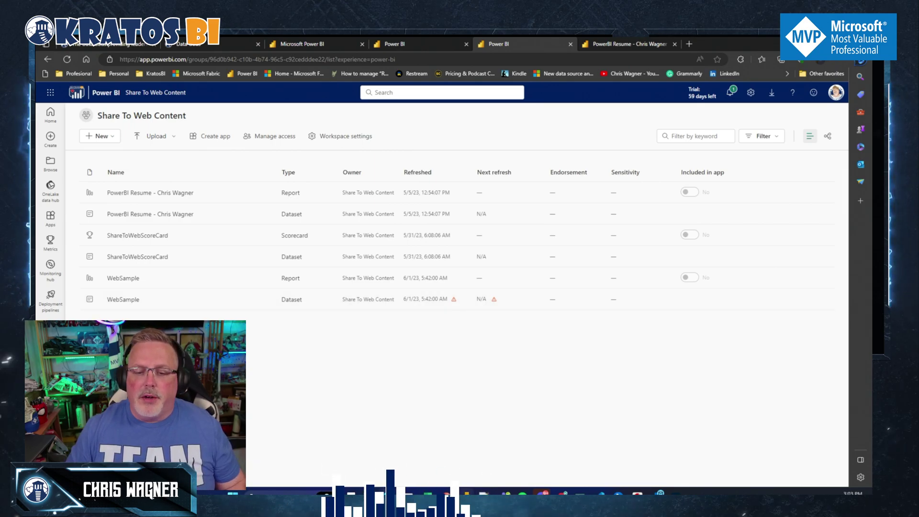
{"action": "key", "text": "alt+Tab"}
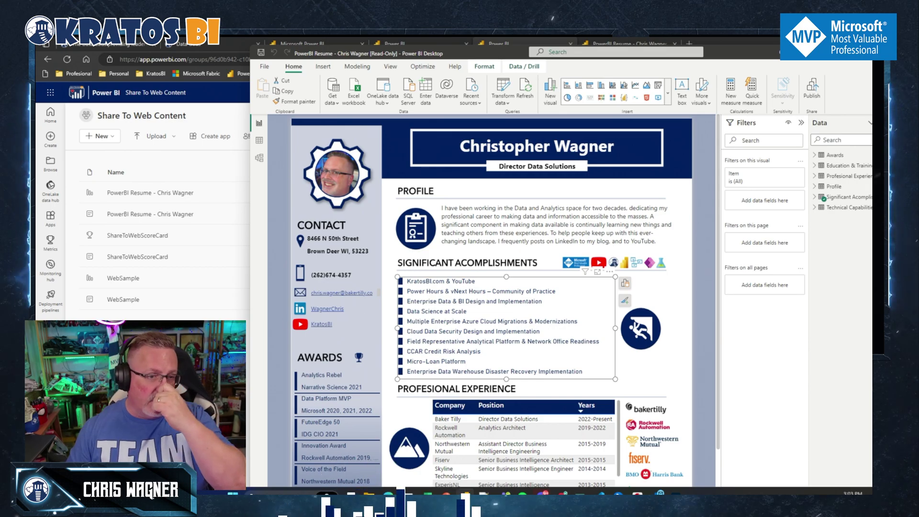
{"action": "key", "text": "alt+Tab"}
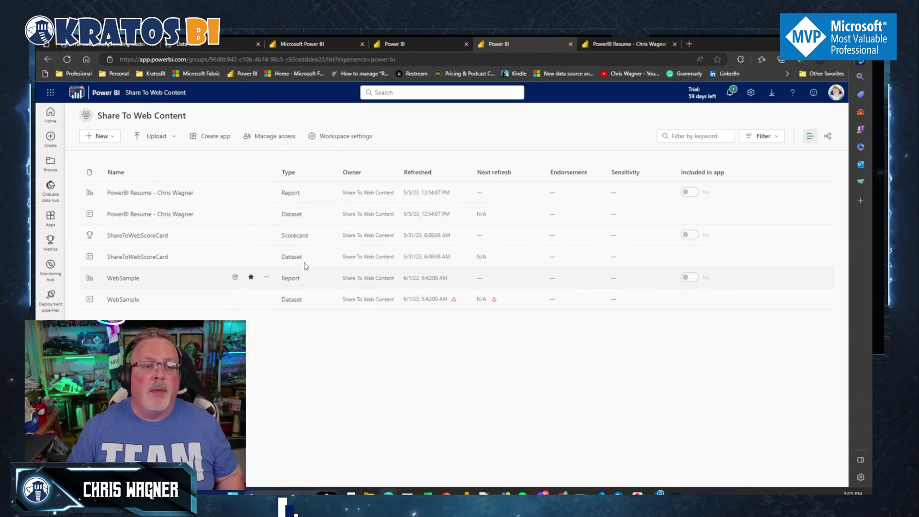
{"action": "left_click", "coordinate": [178, 191]}
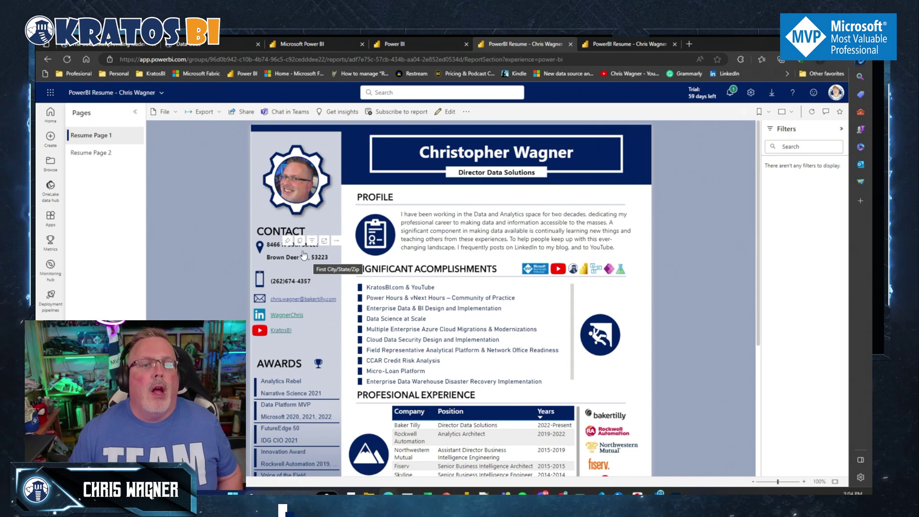
Bring up the Embed report options for the published resume report.
{"action": "left_click", "coordinate": [216, 114]}
{"action": "left_click", "coordinate": [178, 113]}
{"action": "left_click", "coordinate": [177, 114]}
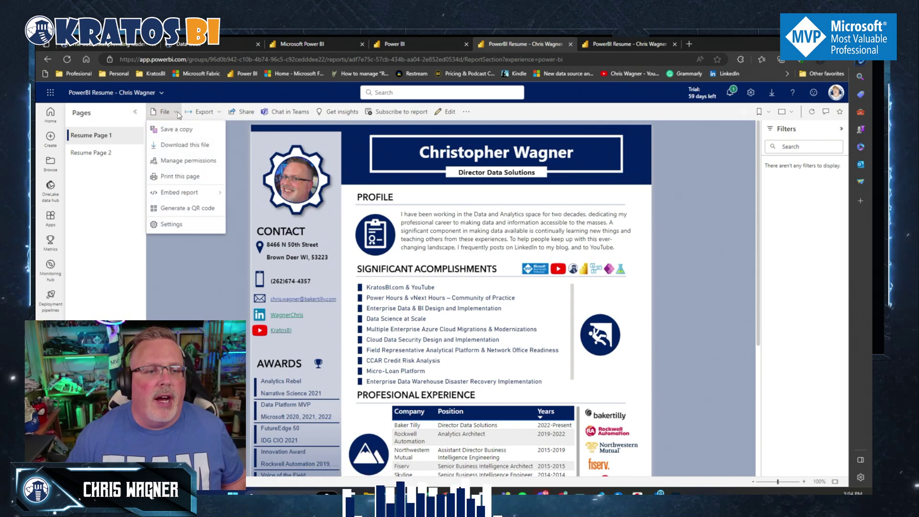
{"action": "mouse_move", "coordinate": [200, 197]}
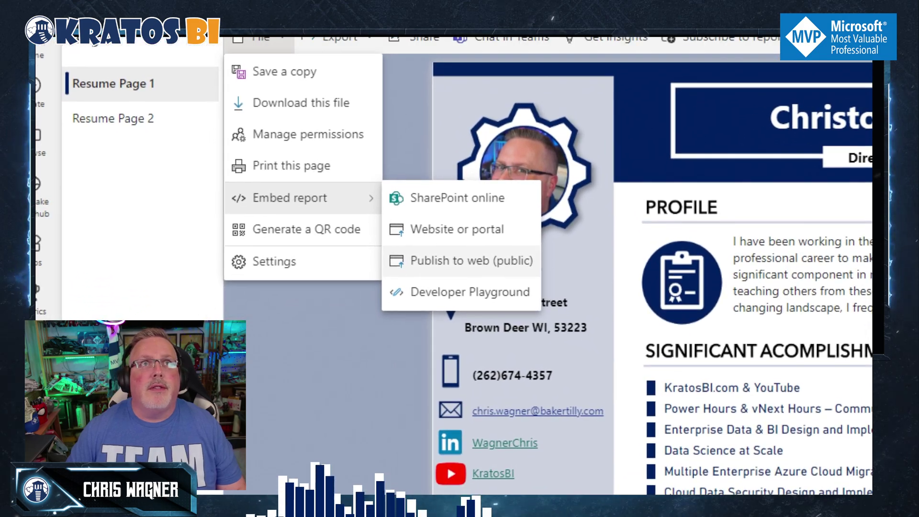
Mark the Publish to web (public) option with red arrows and circle Website or portal in red.
{"action": "left_click_drag", "start_coordinate": [615, 256], "coordinate": [563, 262]}
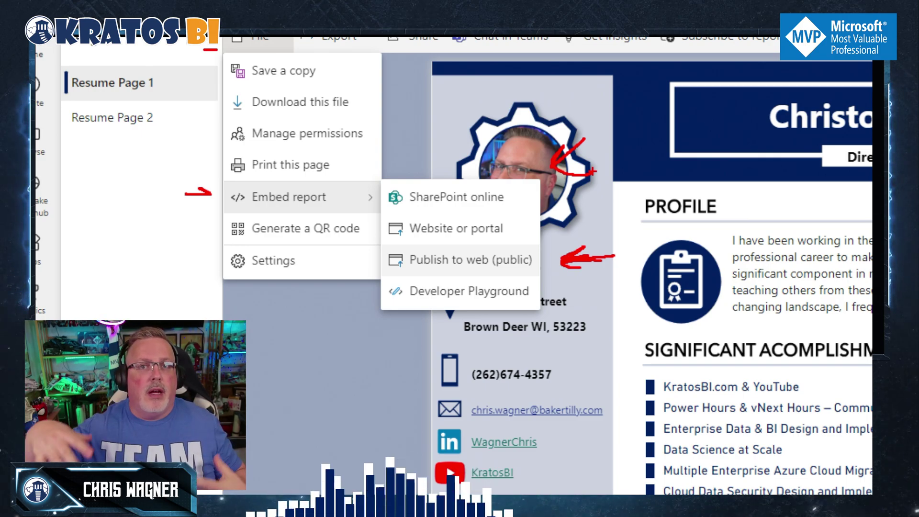
{"action": "mouse_move", "coordinate": [618, 221]}
{"action": "left_mouse_down"}
{"action": "mouse_move", "coordinate": [574, 222]}
{"action": "mouse_move", "coordinate": [585, 223]}
{"action": "left_mouse_up"}
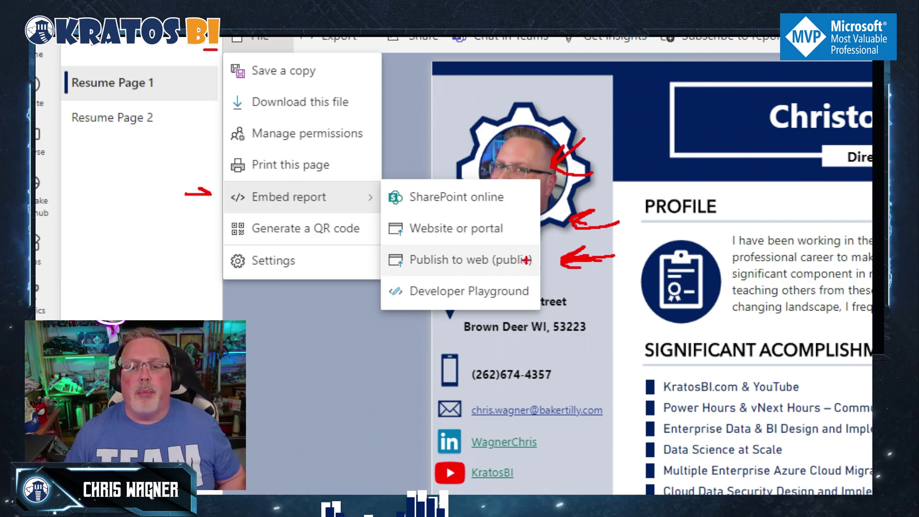
{"action": "left_click_drag", "start_coordinate": [615, 258], "coordinate": [646, 259]}
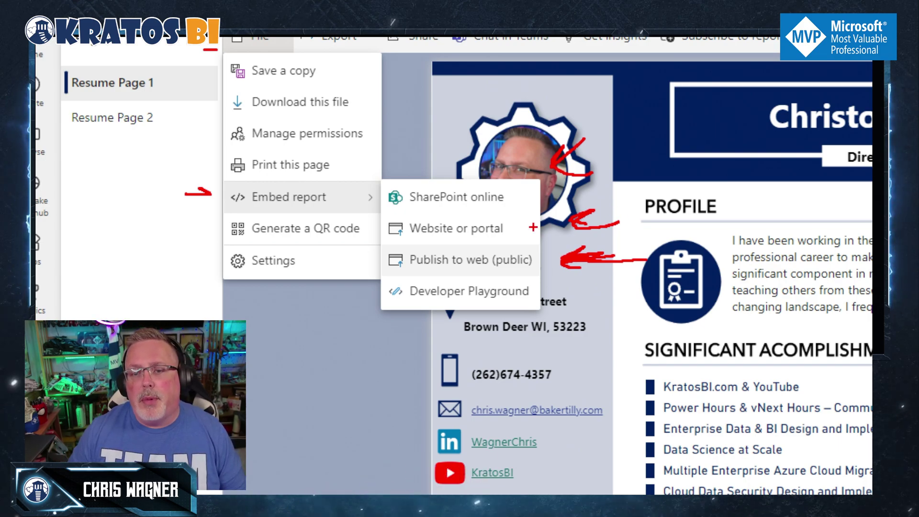
{"action": "mouse_move", "coordinate": [405, 245]}
{"action": "left_mouse_down"}
{"action": "mouse_move", "coordinate": [506, 238]}
{"action": "mouse_move", "coordinate": [511, 217]}
{"action": "mouse_move", "coordinate": [418, 221]}
{"action": "left_mouse_up"}
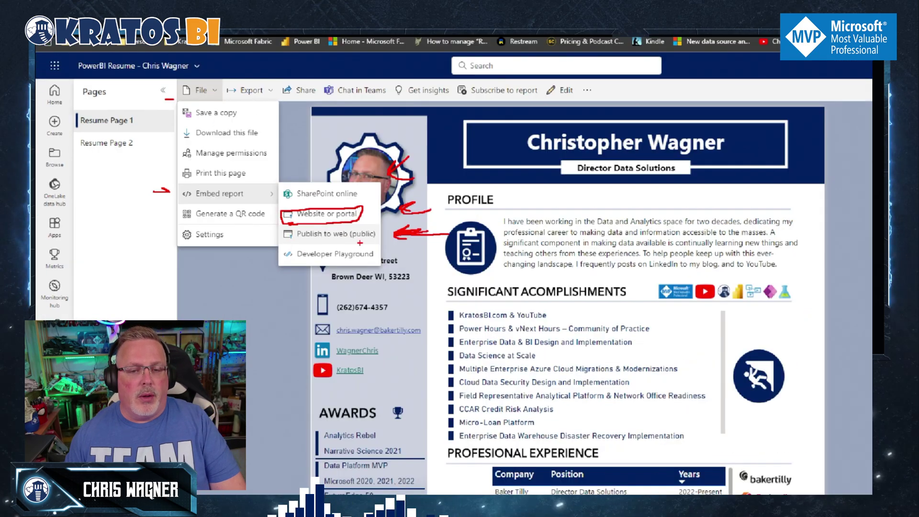
Open the resume report's public embed code, select the e-mail link and then the HTML code for pasting into a website.
{"action": "left_click", "coordinate": [327, 213]}
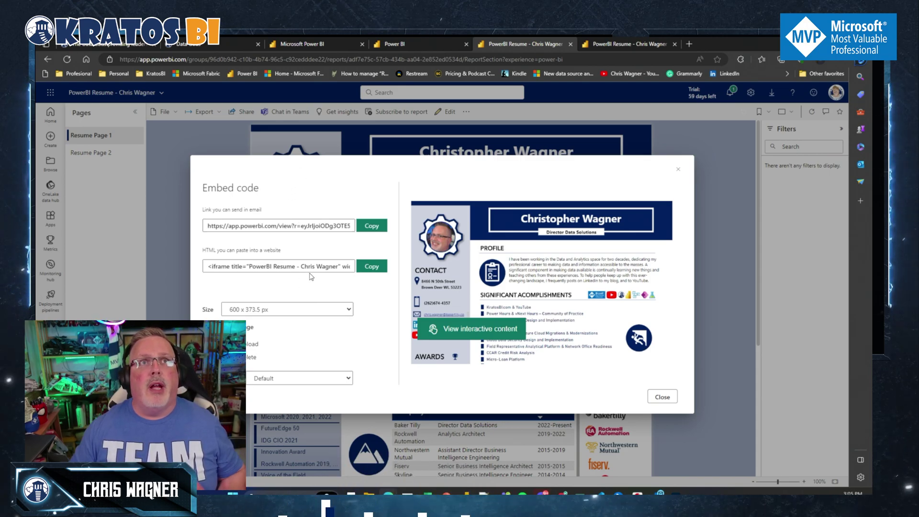
{"action": "left_click", "coordinate": [207, 229]}
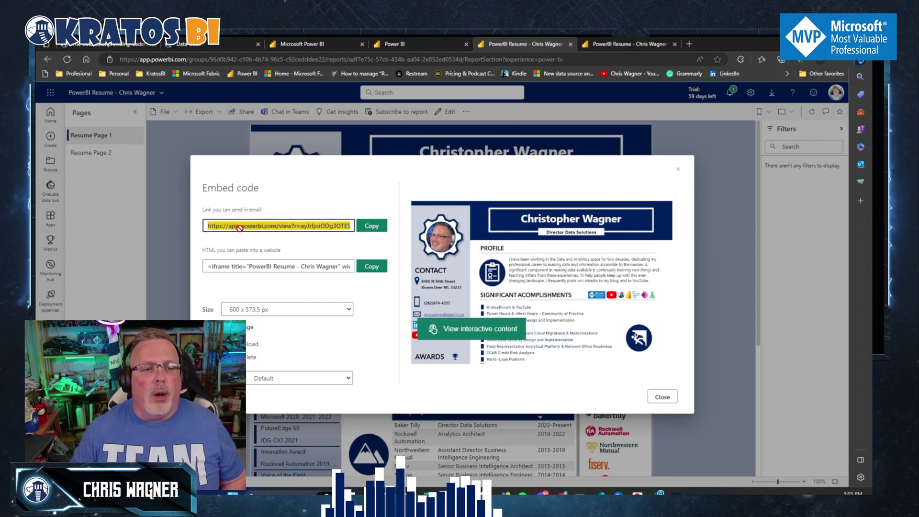
{"action": "left_click", "coordinate": [254, 267]}
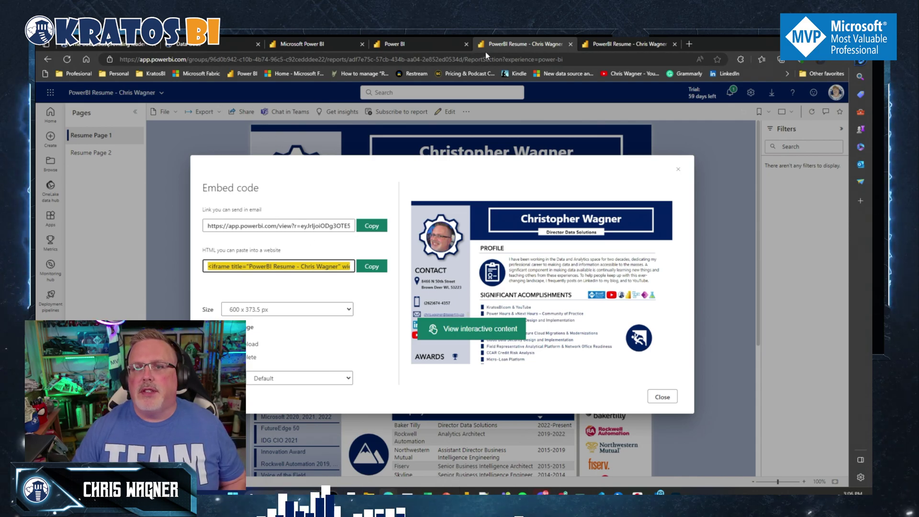
Detach the resume report's embed code page into its own browser window and mark the Placeholder image options in red.
{"action": "left_click_drag", "start_coordinate": [500, 49], "coordinate": [564, 108]}
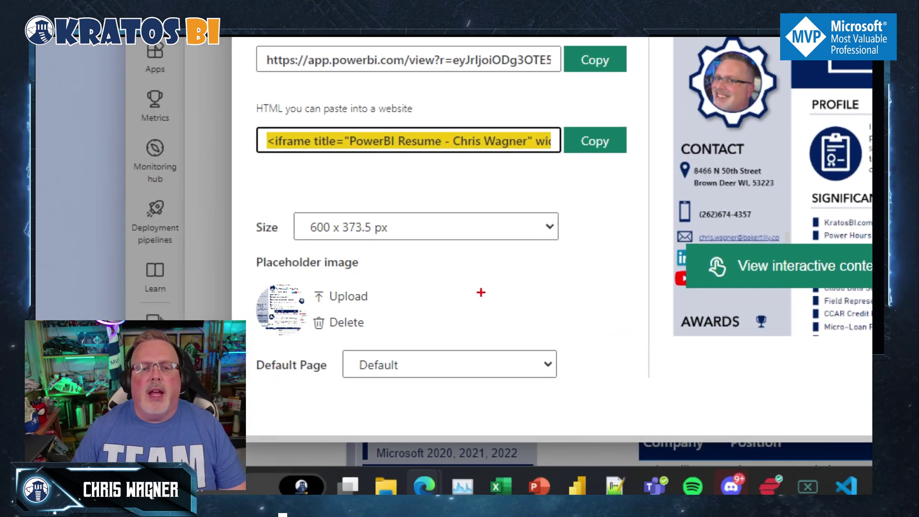
{"action": "mouse_move", "coordinate": [513, 282]}
{"action": "left_mouse_down"}
{"action": "mouse_move", "coordinate": [413, 294]}
{"action": "mouse_move", "coordinate": [453, 281]}
{"action": "mouse_move", "coordinate": [395, 311]}
{"action": "mouse_move", "coordinate": [433, 324]}
{"action": "left_mouse_up"}
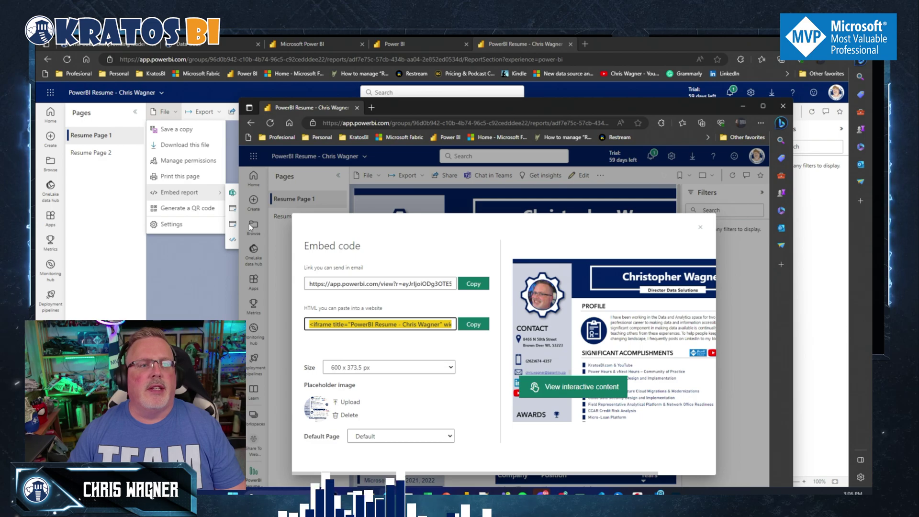
Reload the Kratos BI Power BI portfolio page and view its embedded resume down to the Technical Capabilities section.
{"action": "left_click", "coordinate": [113, 44]}
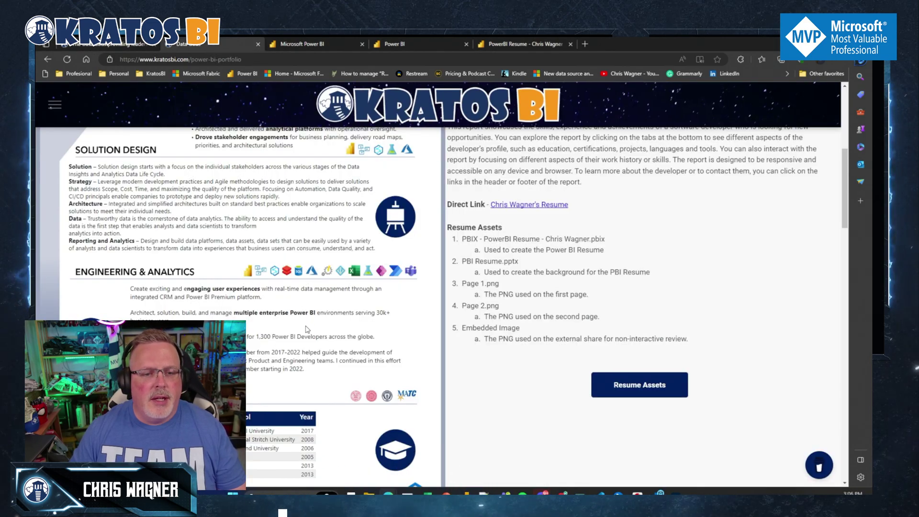
{"action": "scroll", "coordinate": [279, 251], "scroll_direction": "up", "scroll_amount": 2}
{"action": "scroll", "coordinate": [279, 252], "scroll_direction": "up", "scroll_amount": 4}
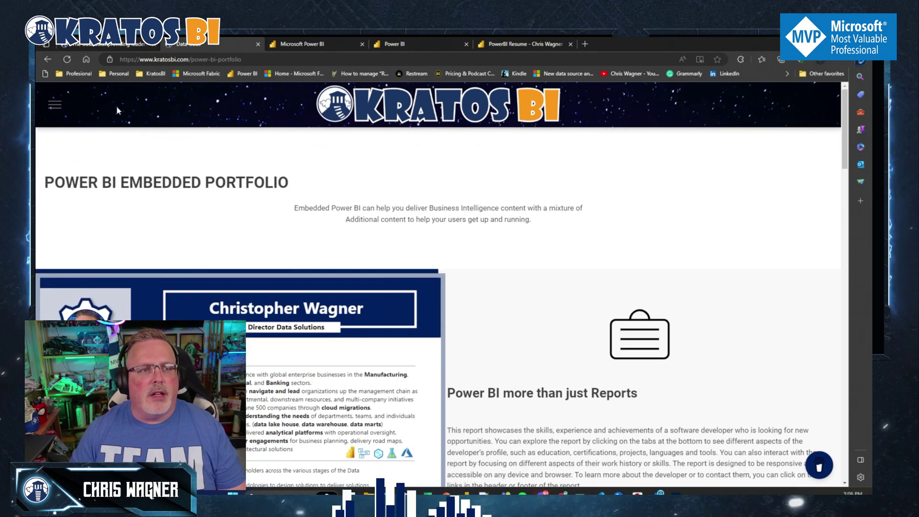
{"action": "key", "text": "F5"}
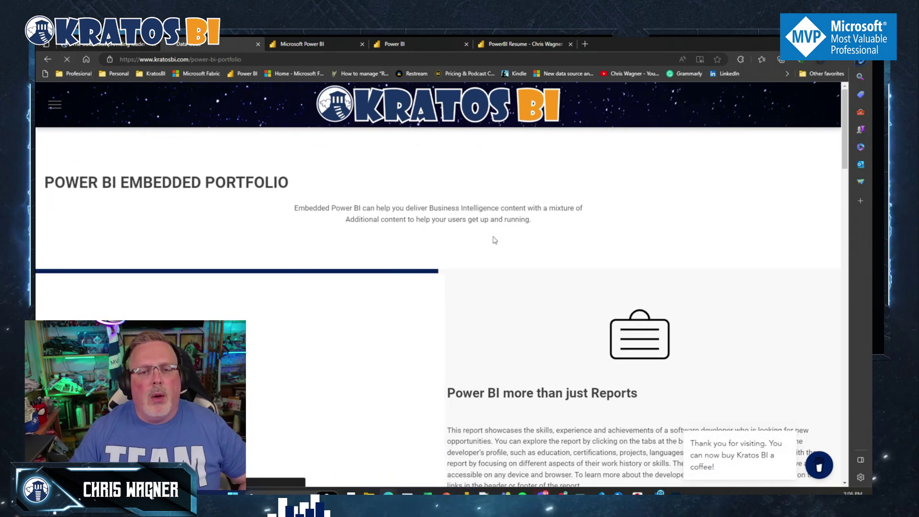
{"action": "scroll", "coordinate": [368, 252], "scroll_direction": "down", "scroll_amount": 5}
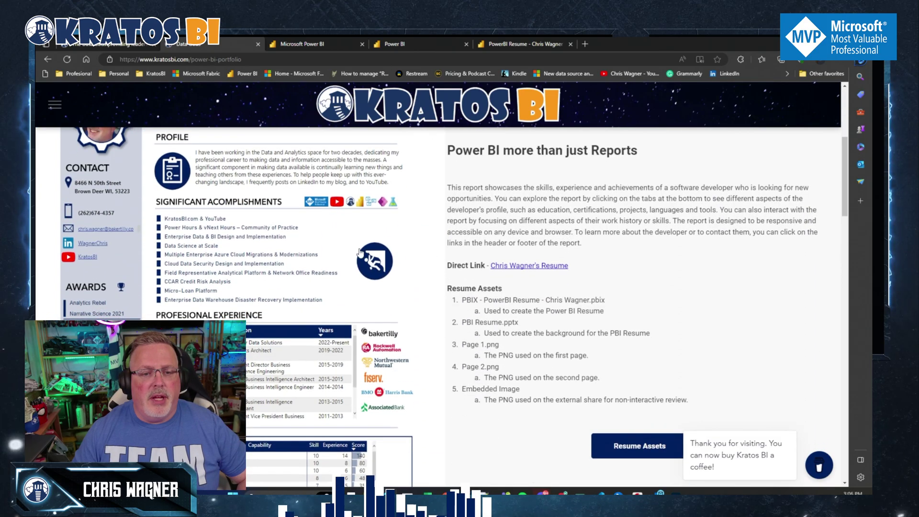
{"action": "scroll", "coordinate": [369, 253], "scroll_direction": "down", "scroll_amount": 4}
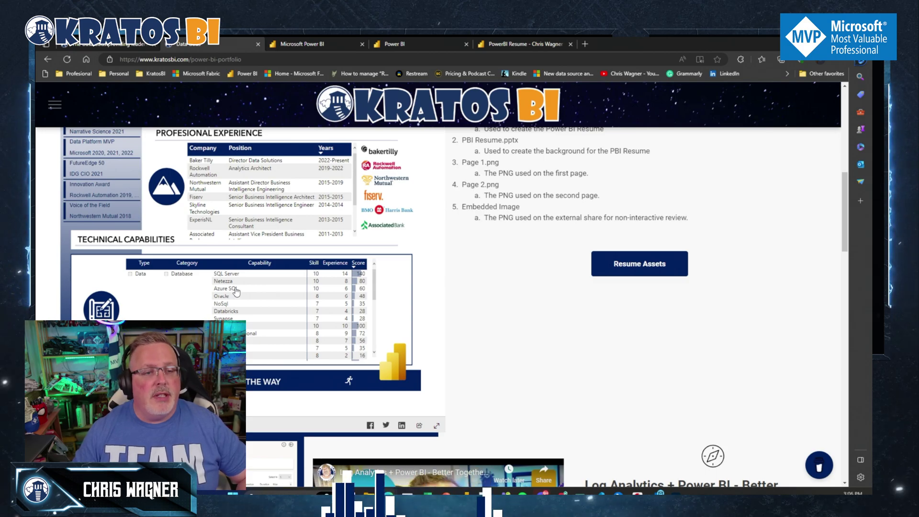
Detach the Power BI portfolio page into its own browser window, widen it slightly and minimize it.
{"action": "left_click_drag", "start_coordinate": [225, 44], "coordinate": [569, 98]}
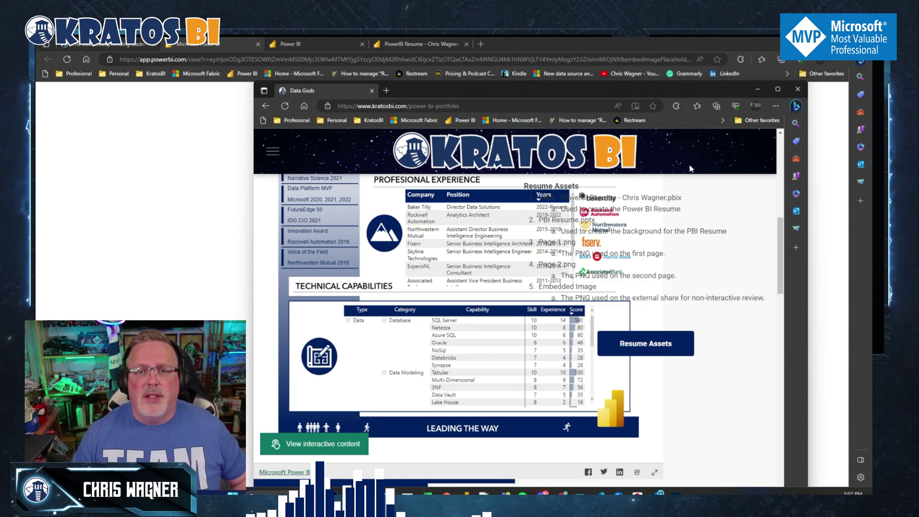
{"action": "left_click_drag", "start_coordinate": [808, 225], "coordinate": [862, 226]}
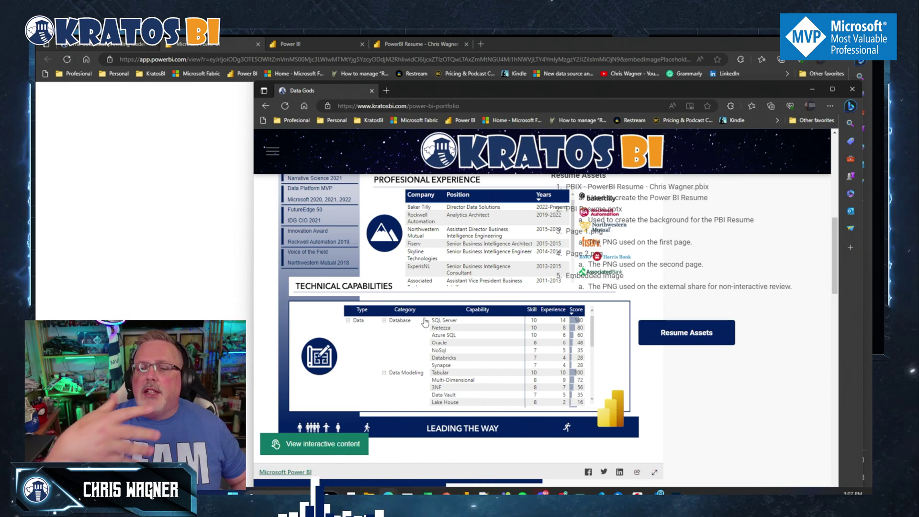
{"action": "left_click", "coordinate": [813, 88]}
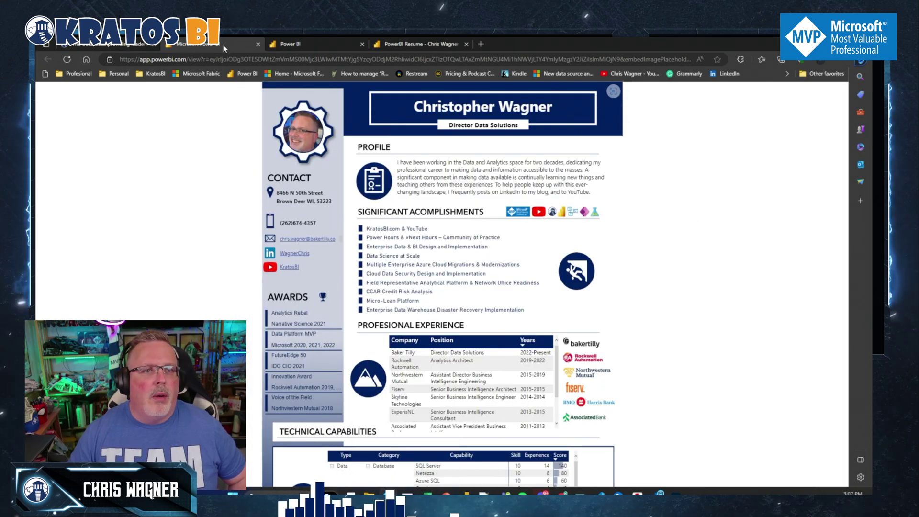
Show the Publish to web tenant settings and bring the resume's embed code window up beside them.
{"action": "left_click", "coordinate": [224, 46]}
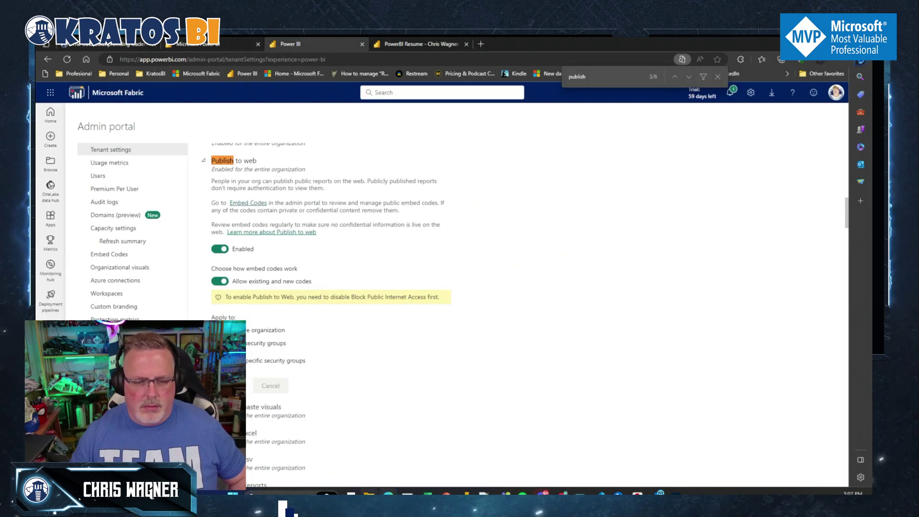
{"action": "mouse_move", "coordinate": [388, 494]}
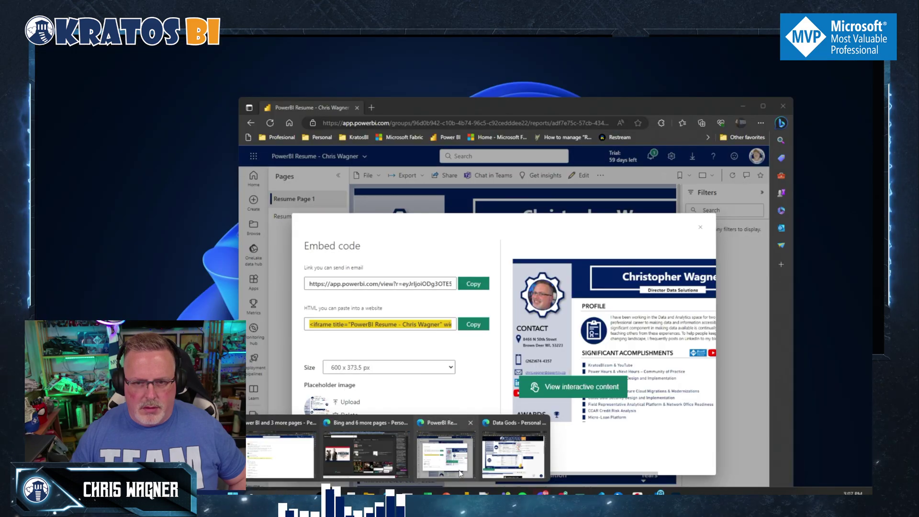
{"action": "left_click", "coordinate": [459, 474]}
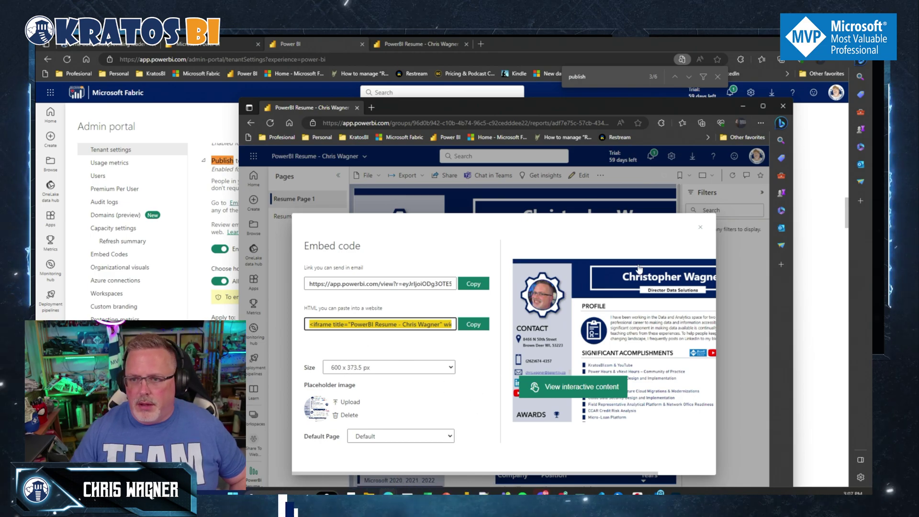
{"action": "left_click_drag", "start_coordinate": [607, 108], "coordinate": [677, 59]}
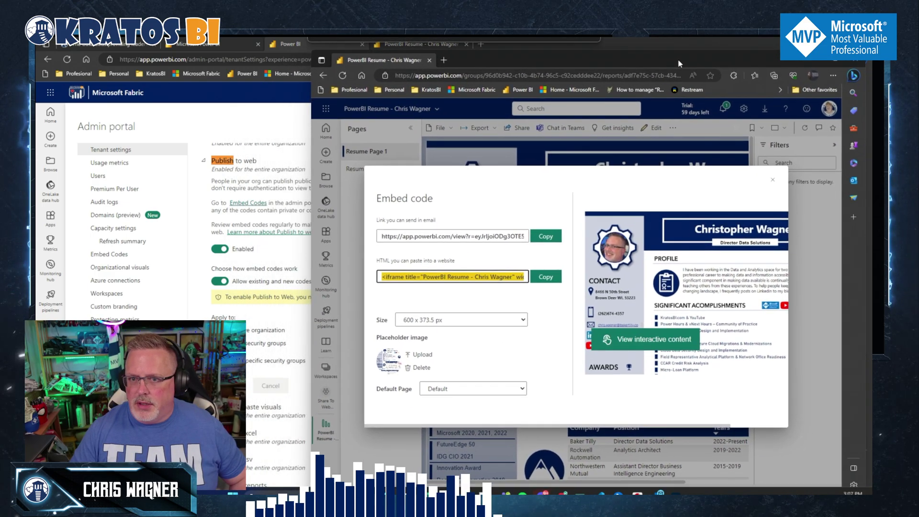